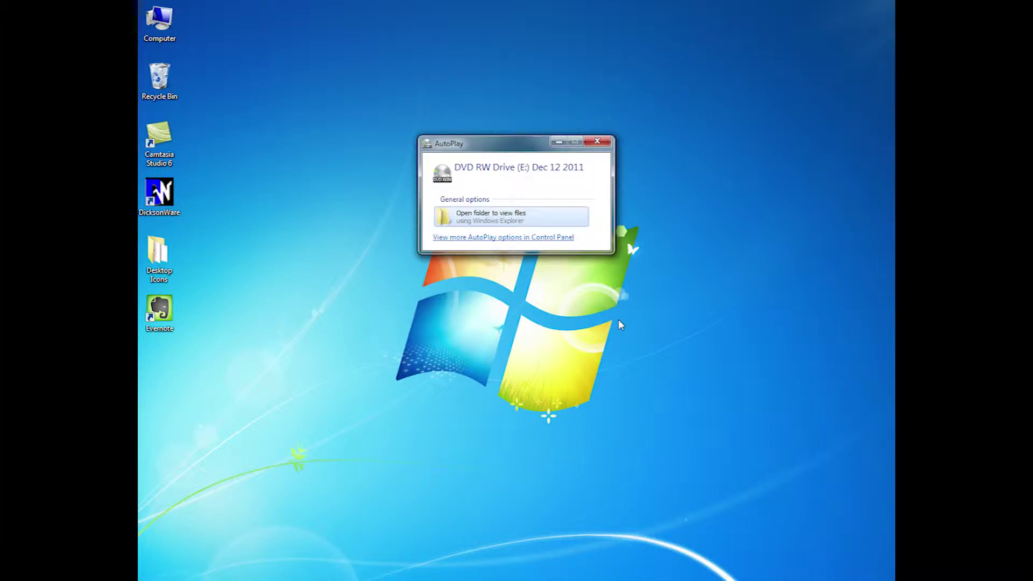
- Browse the DVD, confirm the system type is 32-bit, and enter the WiZARD2 Install Windows 7-Vista 32 Bit folder
click(511, 219)
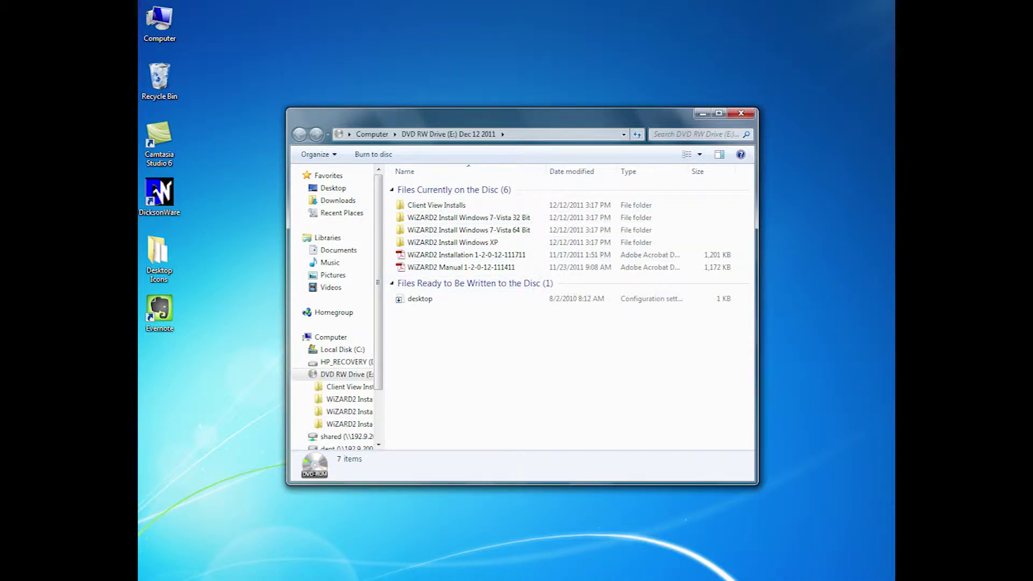
key(super)
right_click(337, 421)
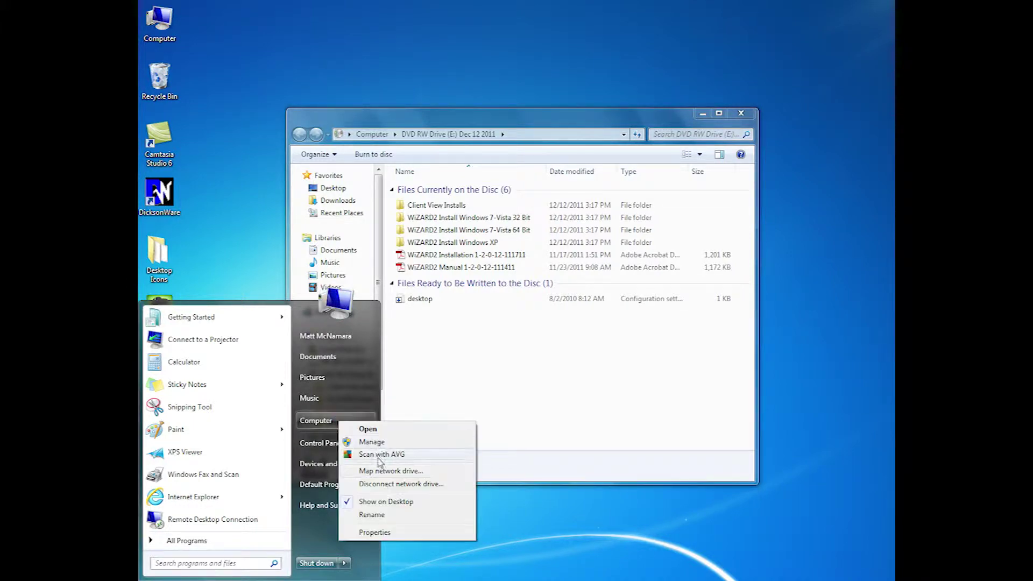
click(388, 531)
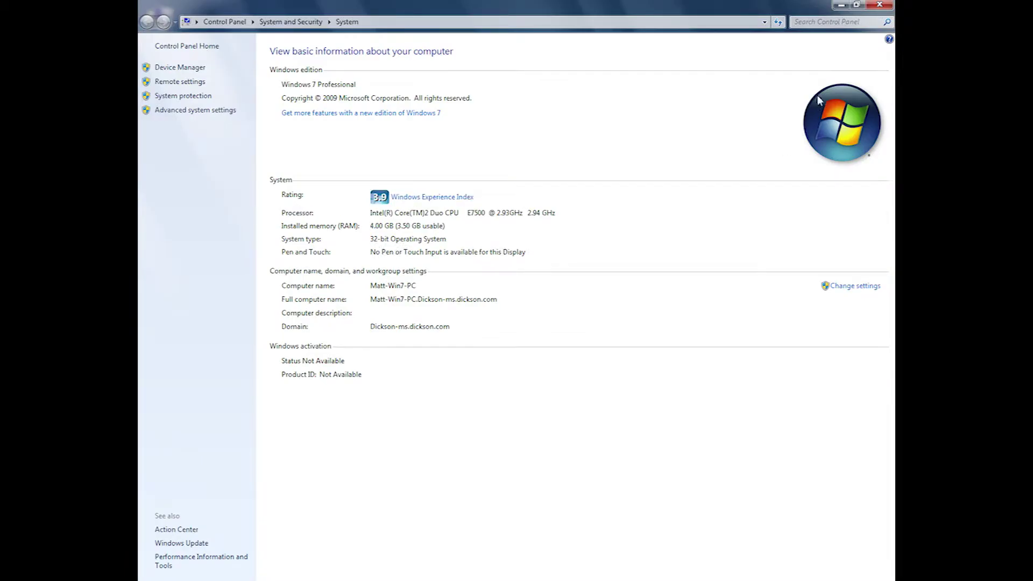
click(880, 5)
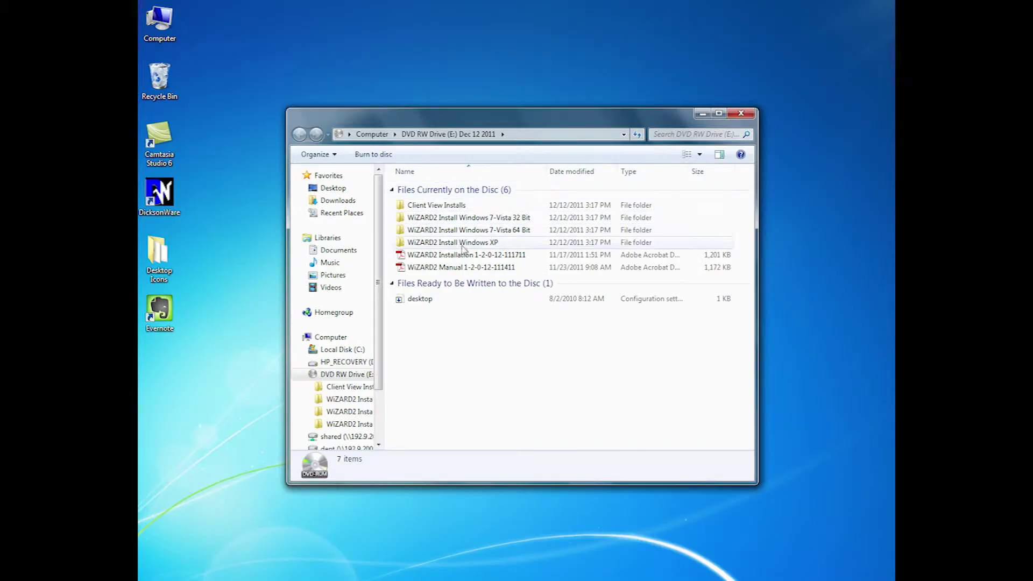
click(518, 221)
double_click(519, 223)
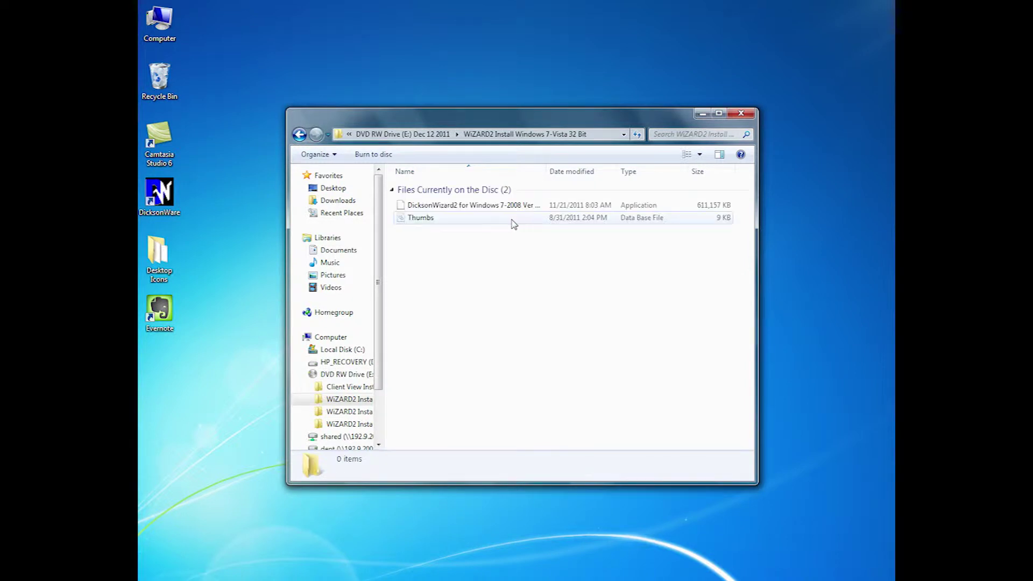
- Run the DicksonWizard2 installer, install the SQL Server 2008 R2 Express prerequisite, and enter the user name
click(476, 210)
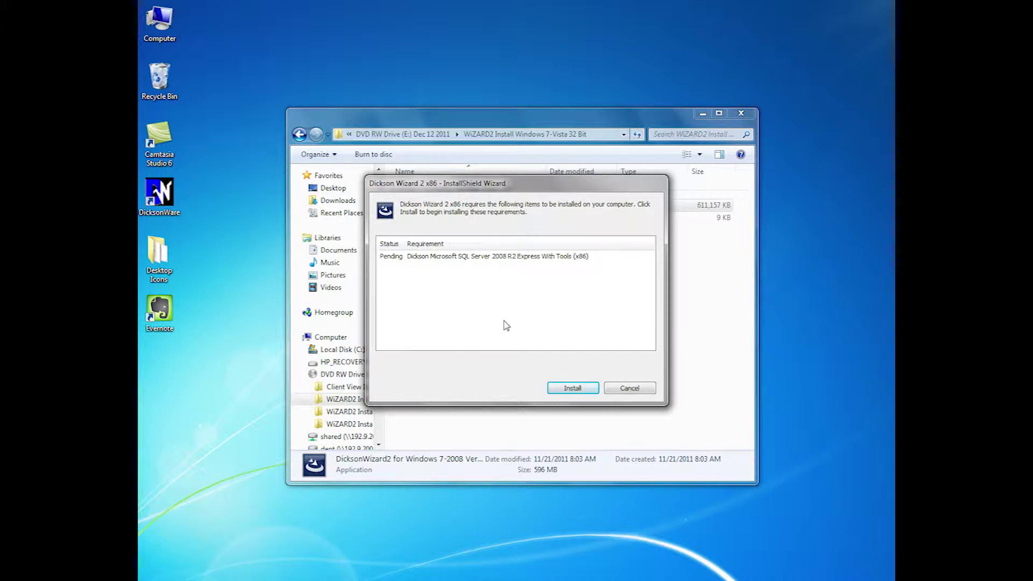
click(575, 388)
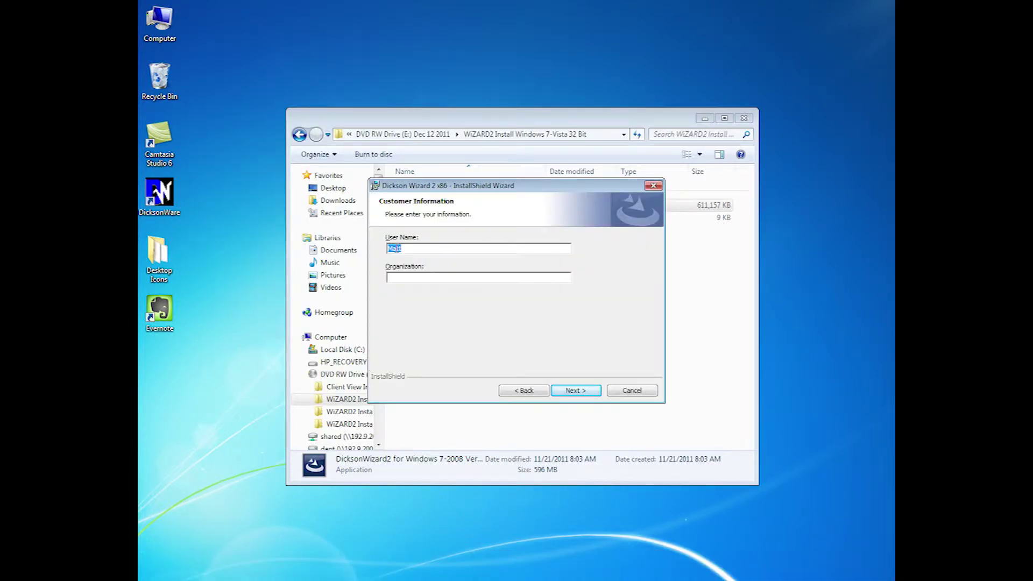
text(Ma)
text(Dickson)
key(Return)
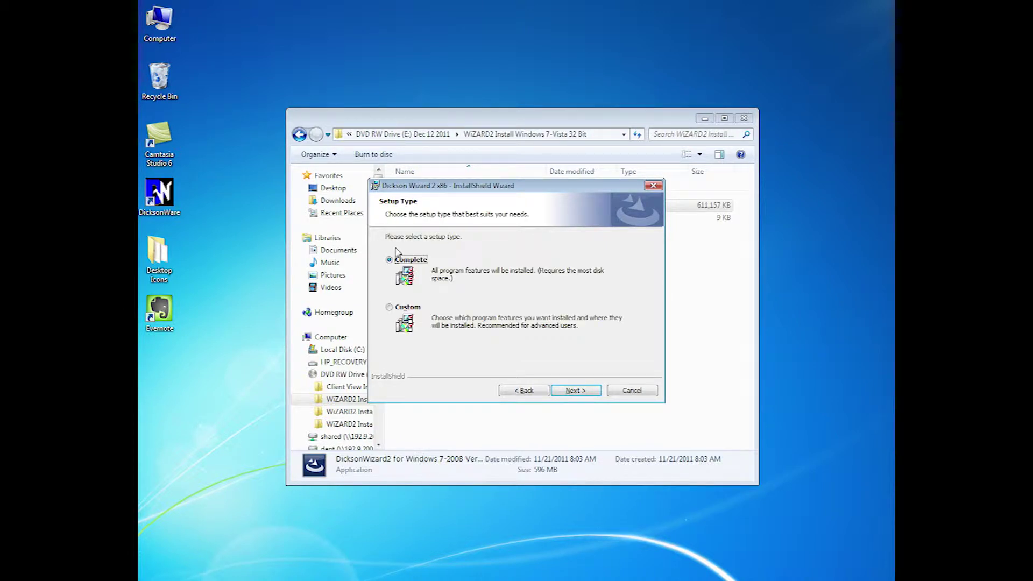
- Keep the Complete setup type and install Dickson Wizard 2
click(403, 308)
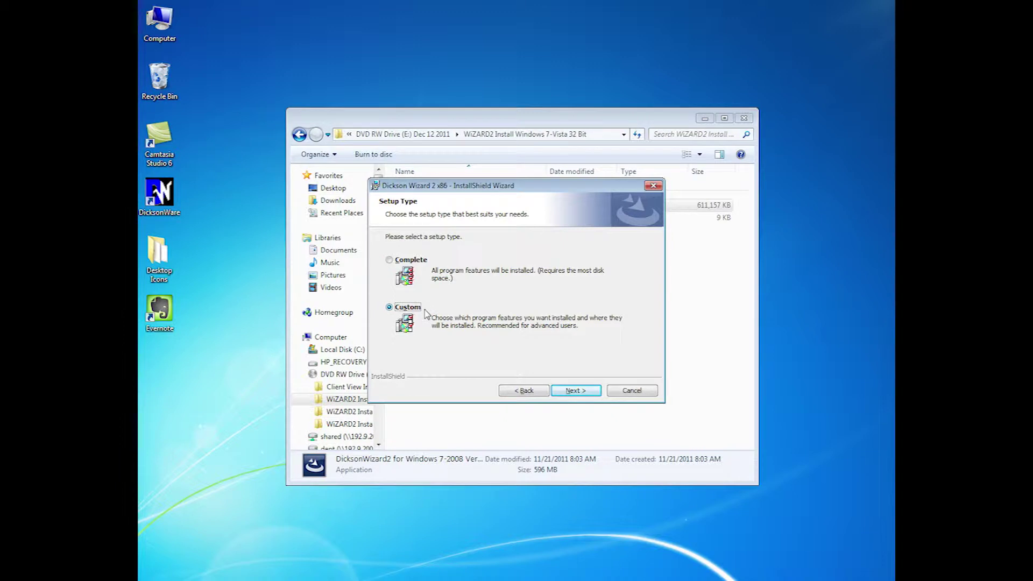
click(425, 265)
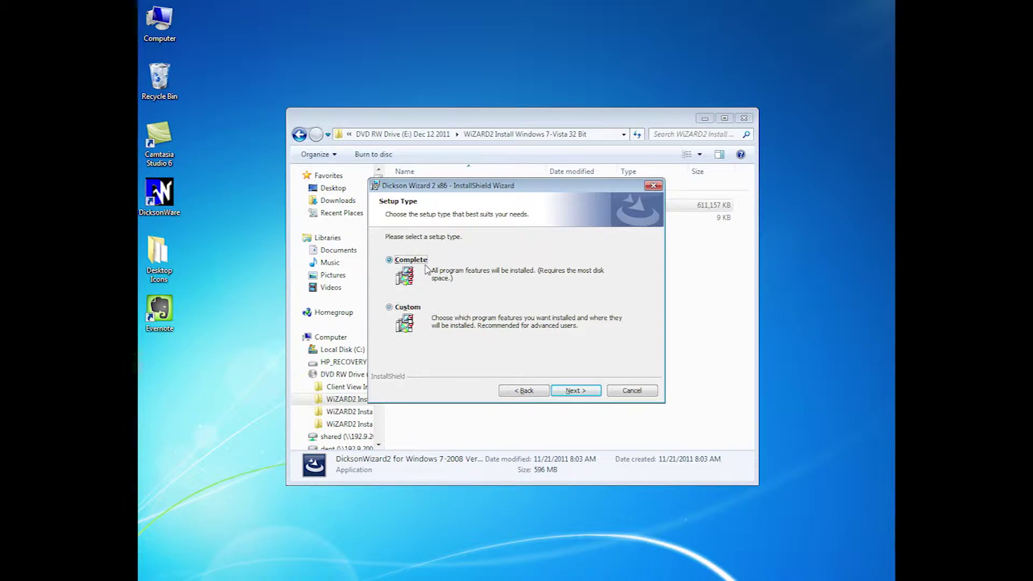
click(591, 395)
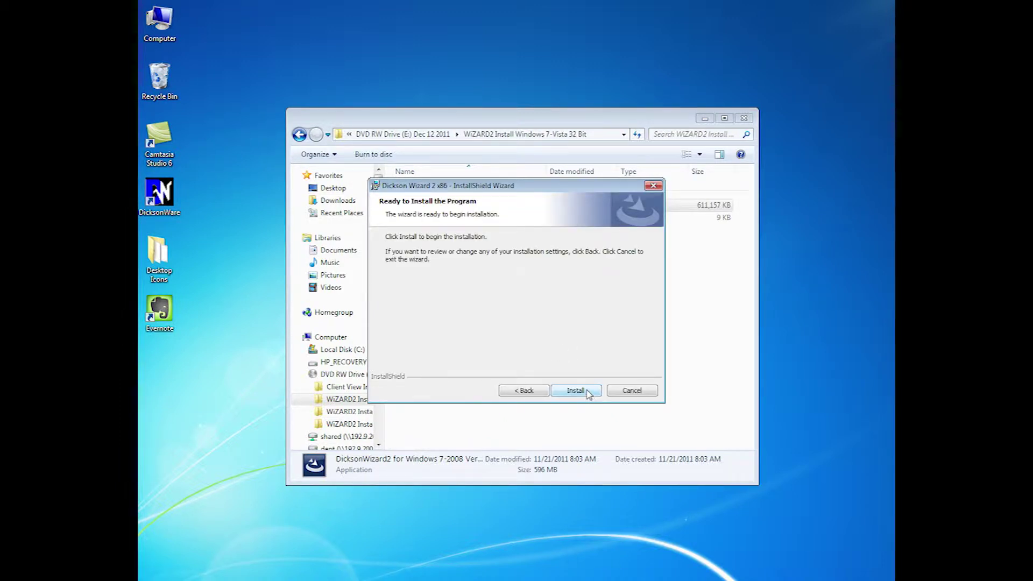
click(586, 389)
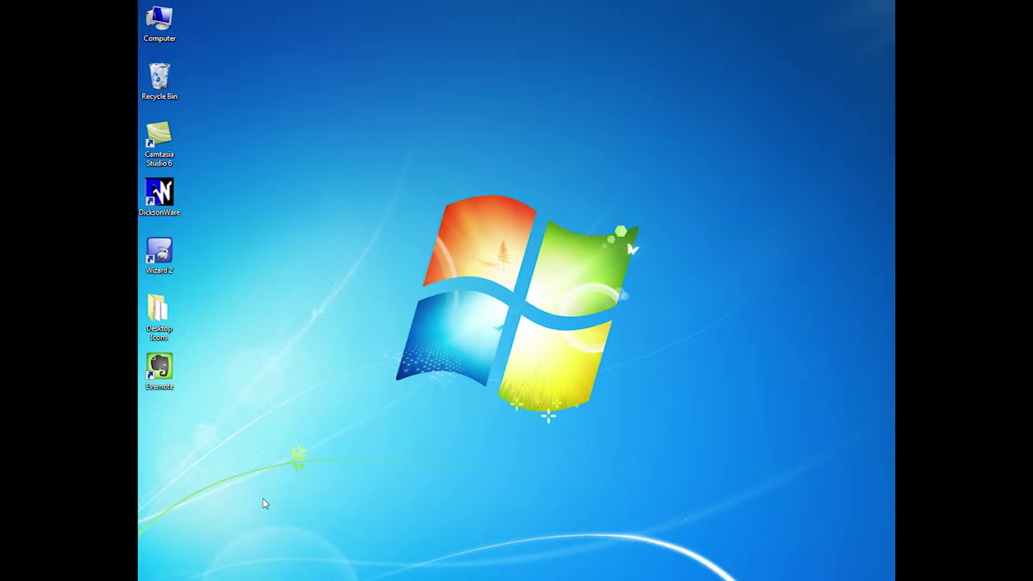
- Launch Database Config from the Dickson Data program group
click(169, 576)
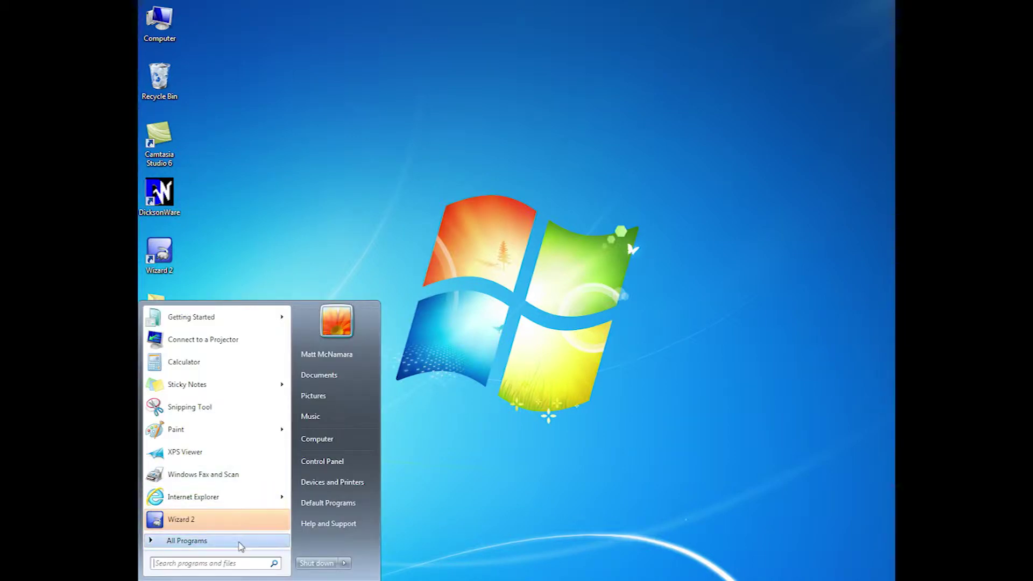
click(240, 547)
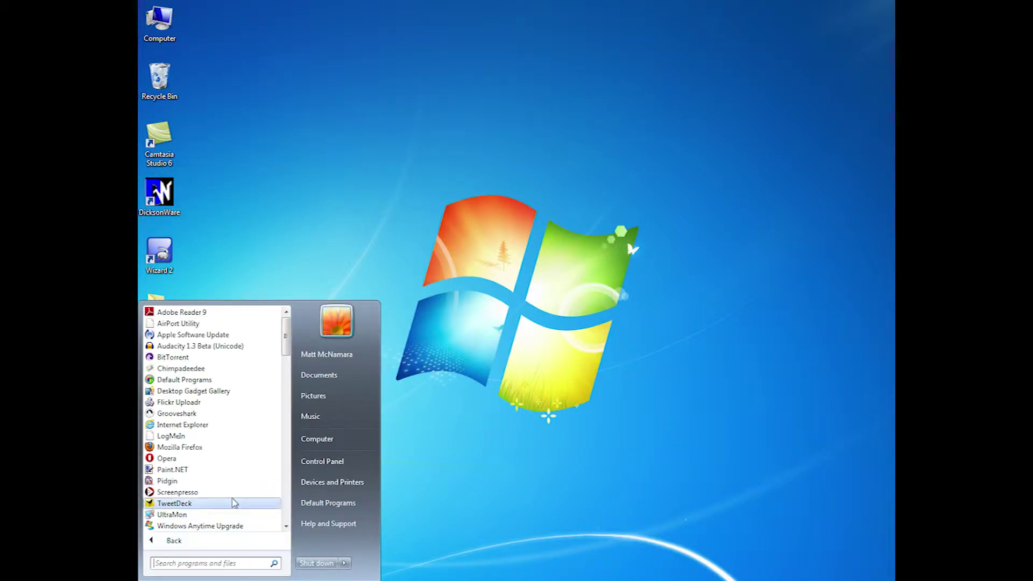
scroll(234, 495, down, 6)
scroll(234, 468, down, 4)
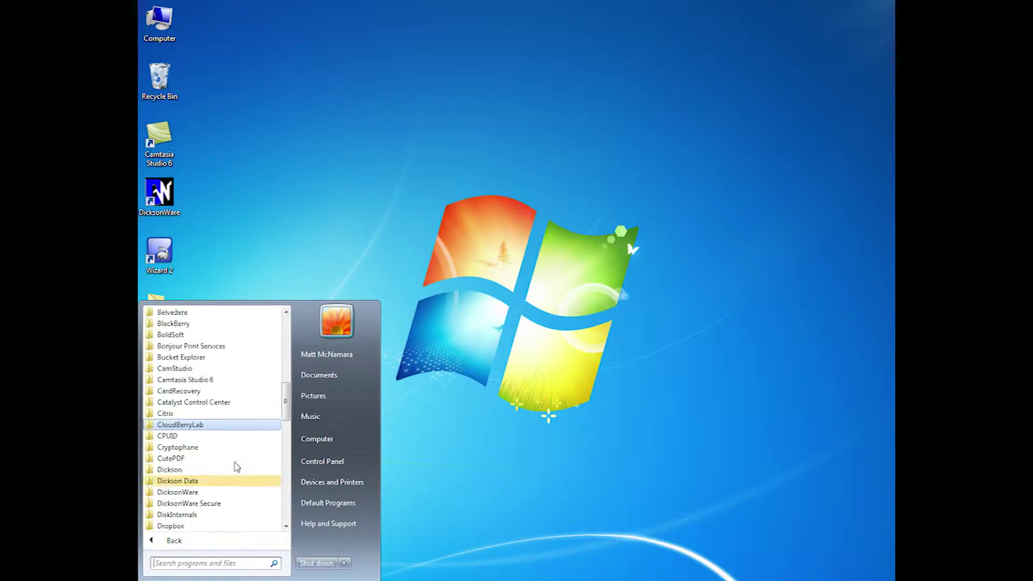
click(183, 413)
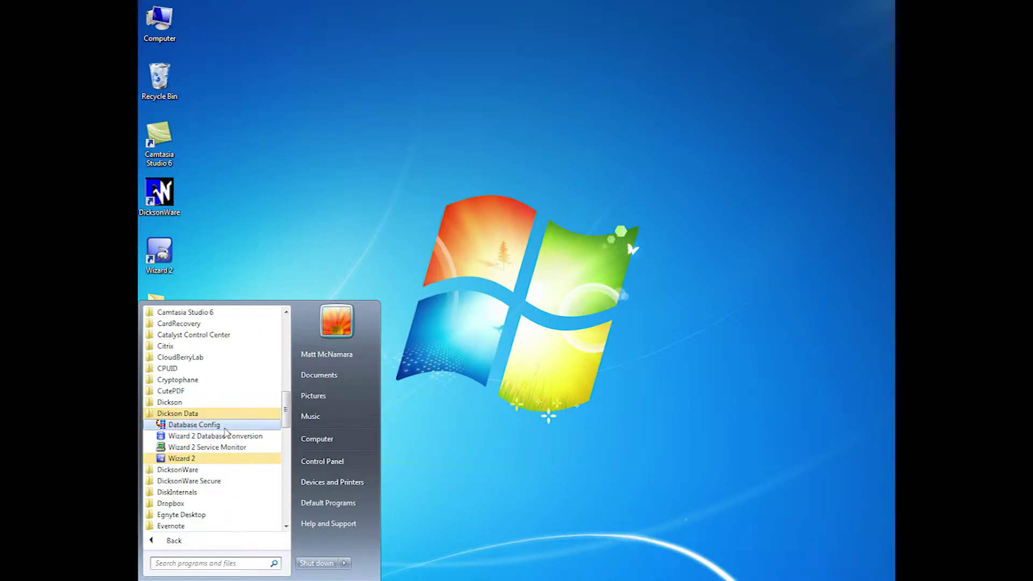
click(220, 427)
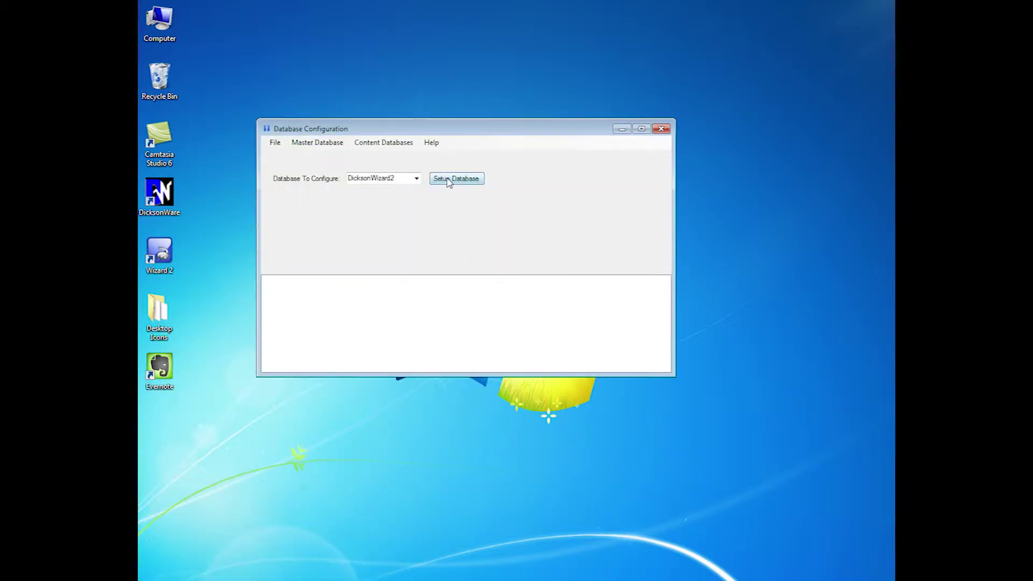
- Run the DicksonWizard2 database setup, continue the upgrade after the backup, and close the dialog
click(448, 179)
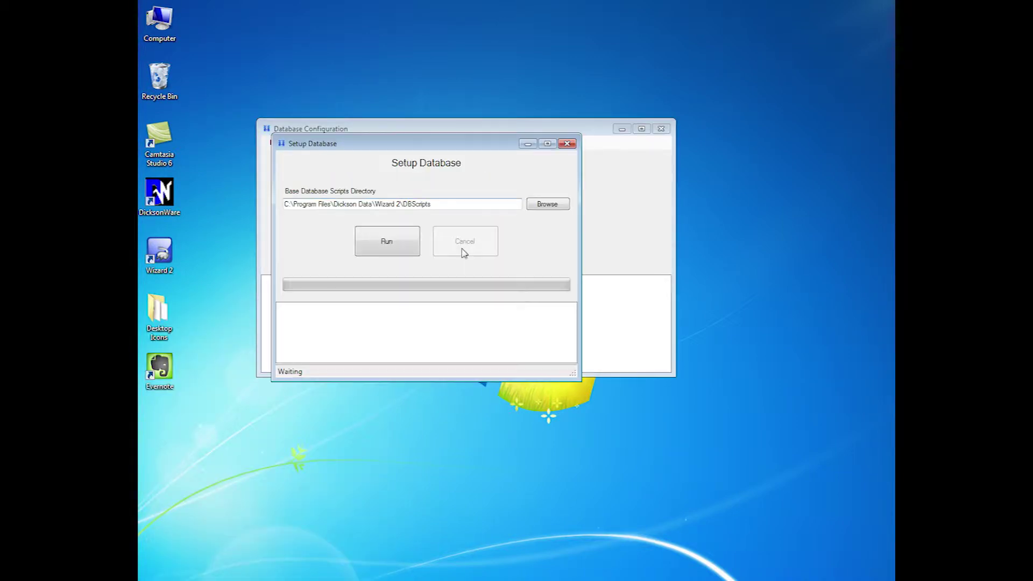
click(387, 242)
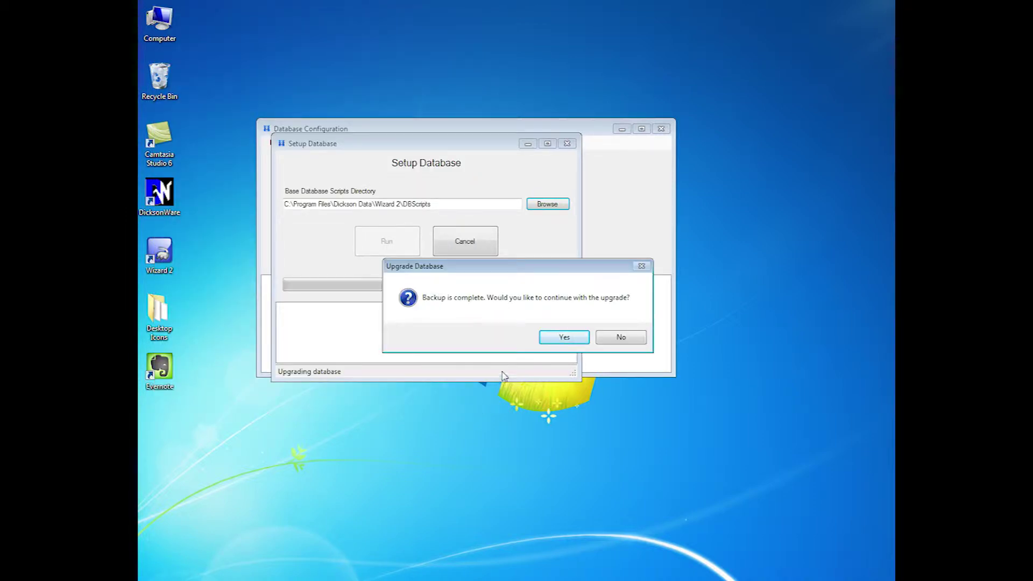
click(561, 338)
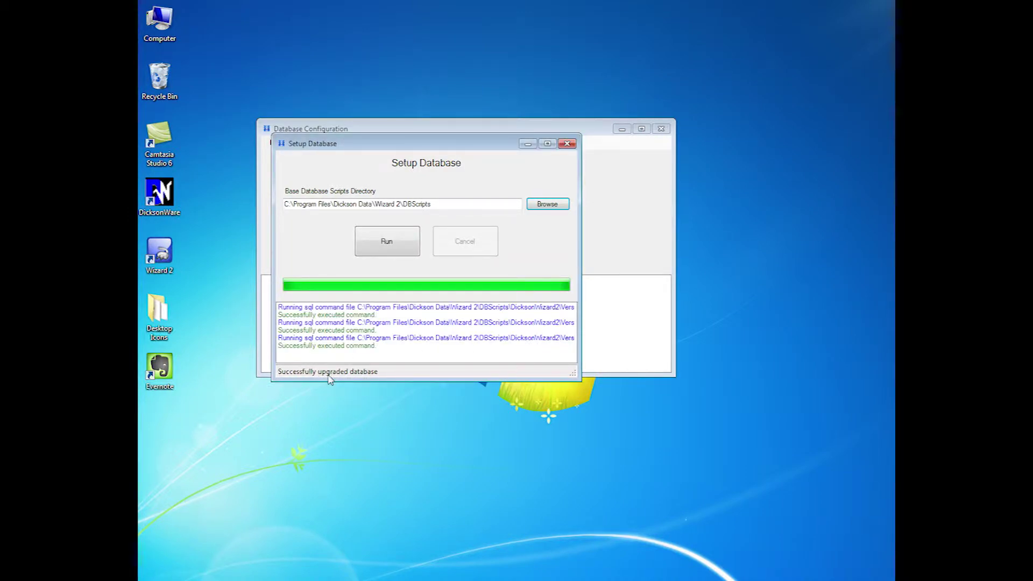
click(568, 143)
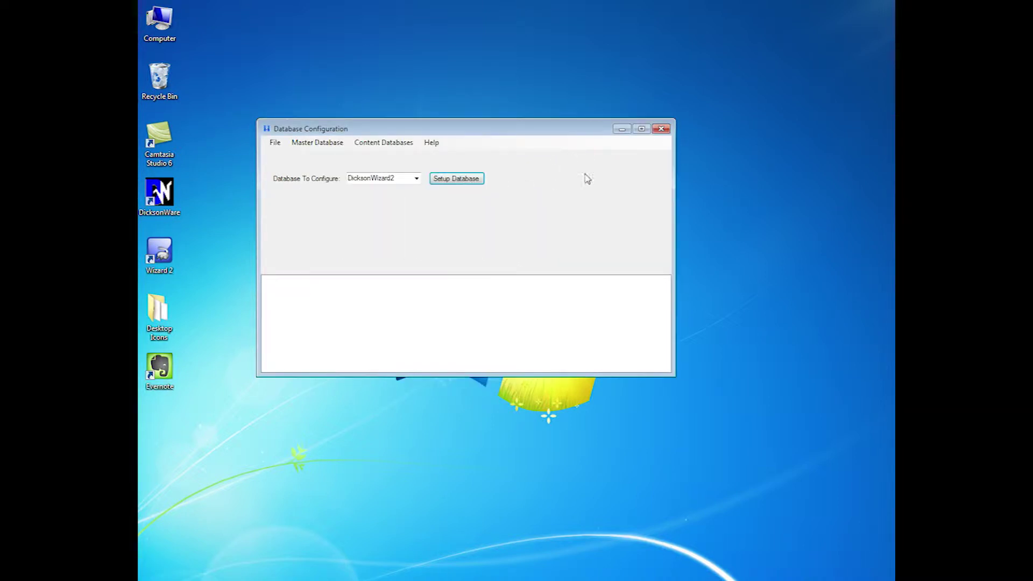
- Close Database Configuration, launch Wizard 2 Service Monitor, and start the Wizard broker service
click(661, 128)
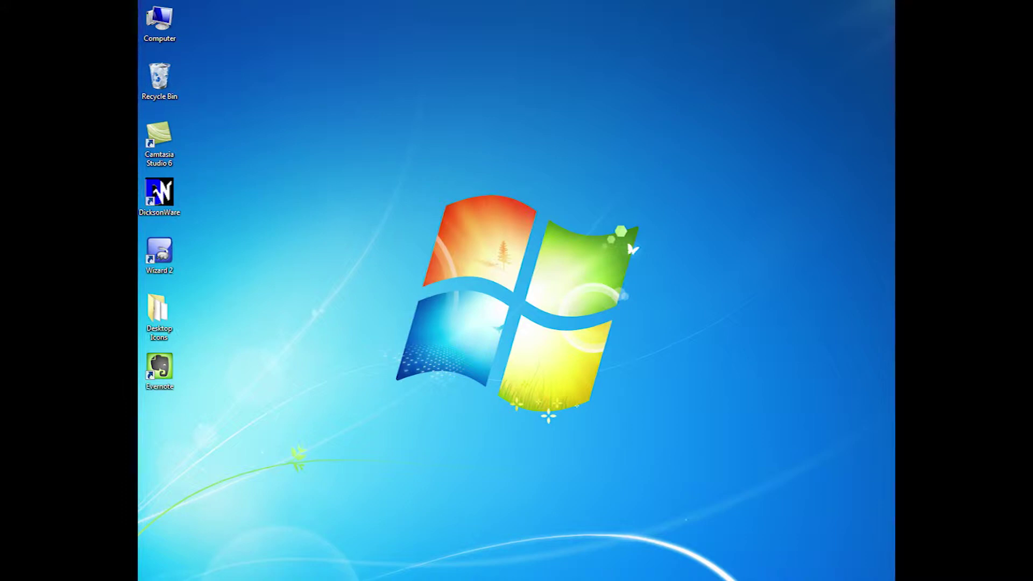
key(super)
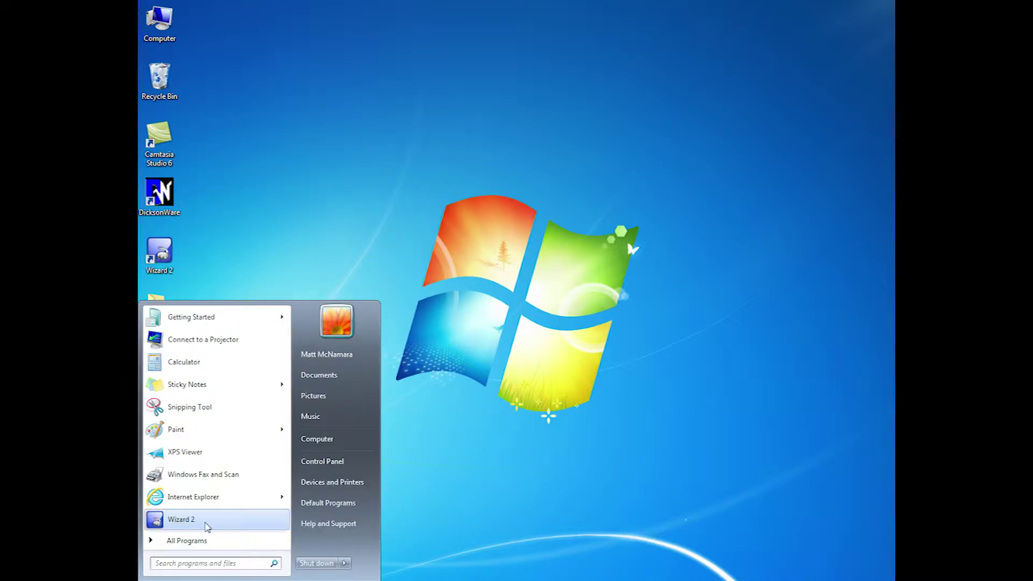
click(203, 540)
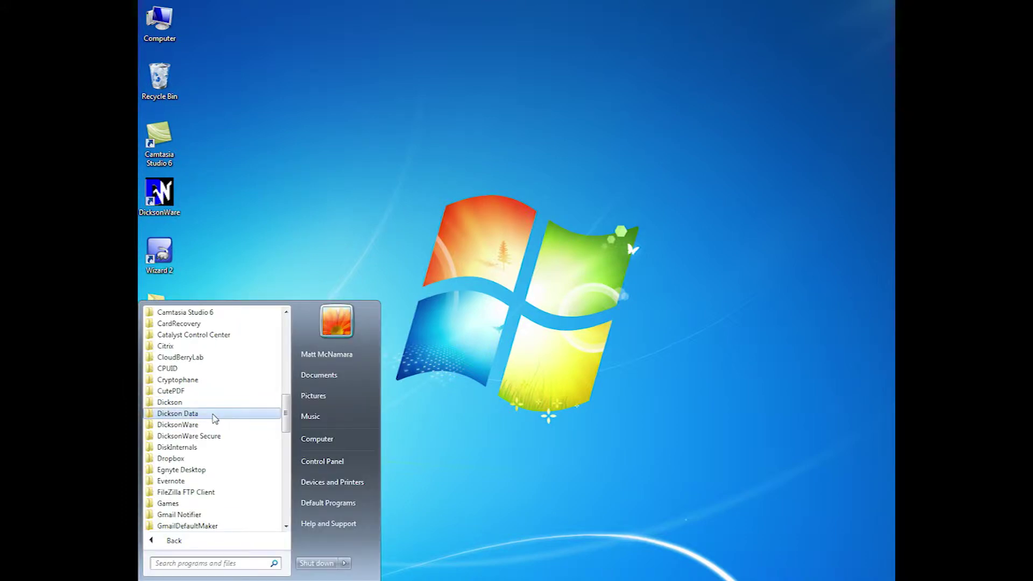
click(214, 414)
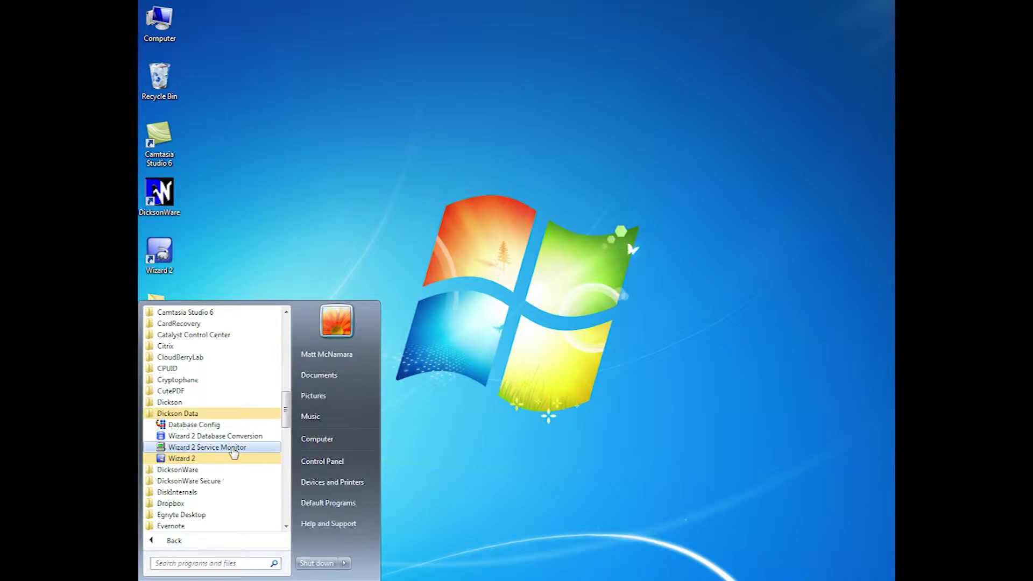
click(232, 449)
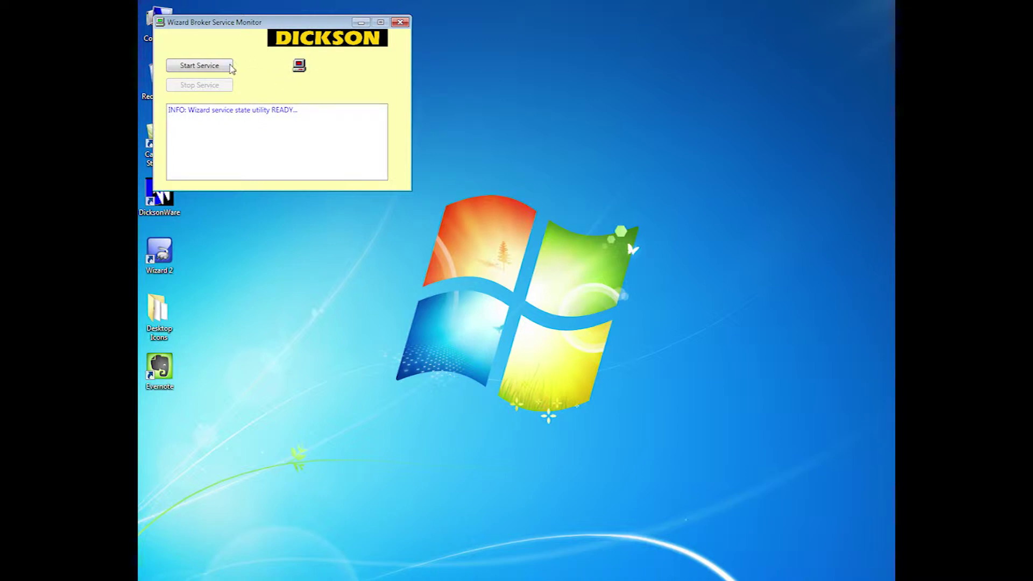
click(225, 67)
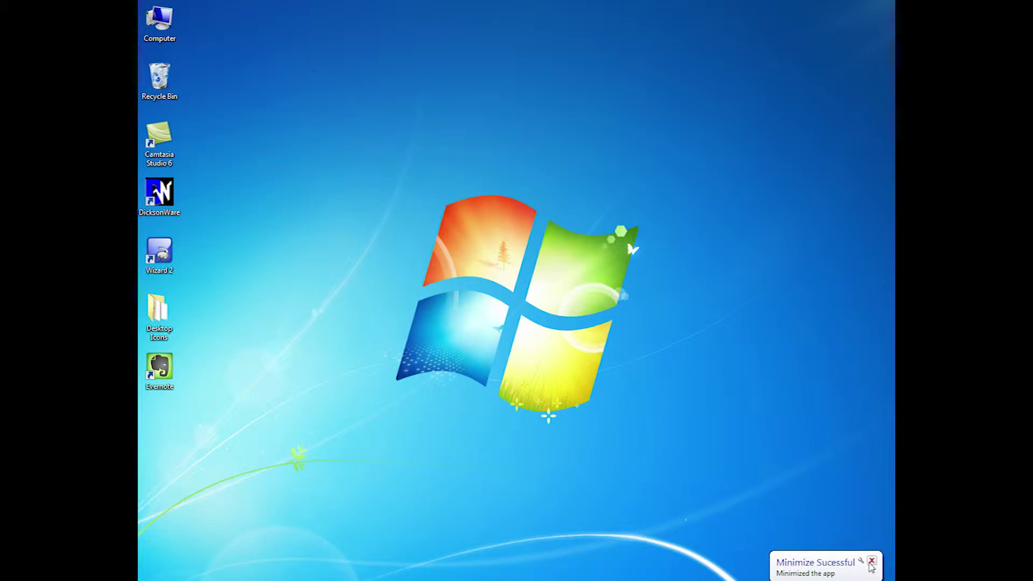
click(871, 560)
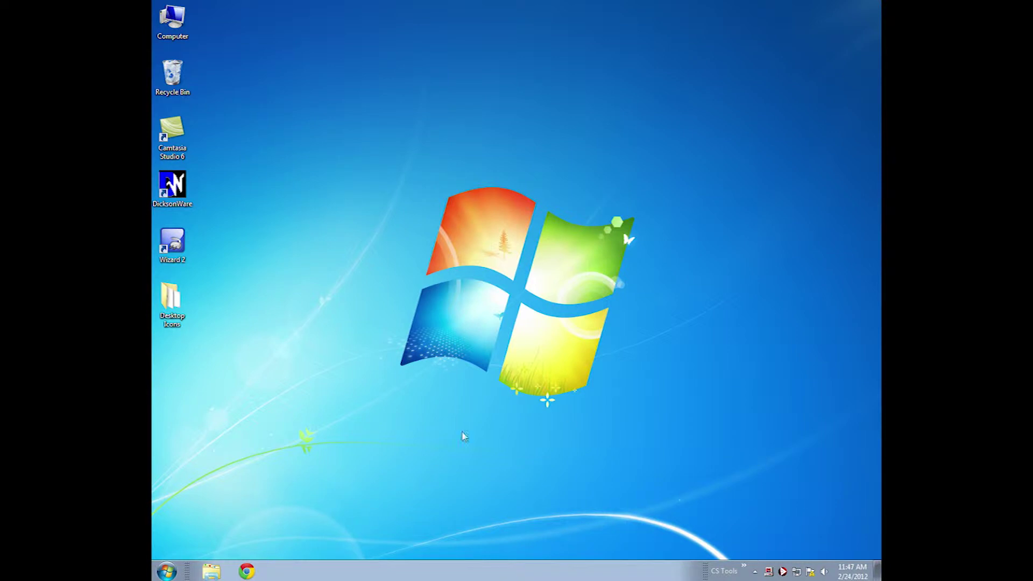
- Go from Control Panel through Network and Sharing Center to Change adapter settings
click(167, 572)
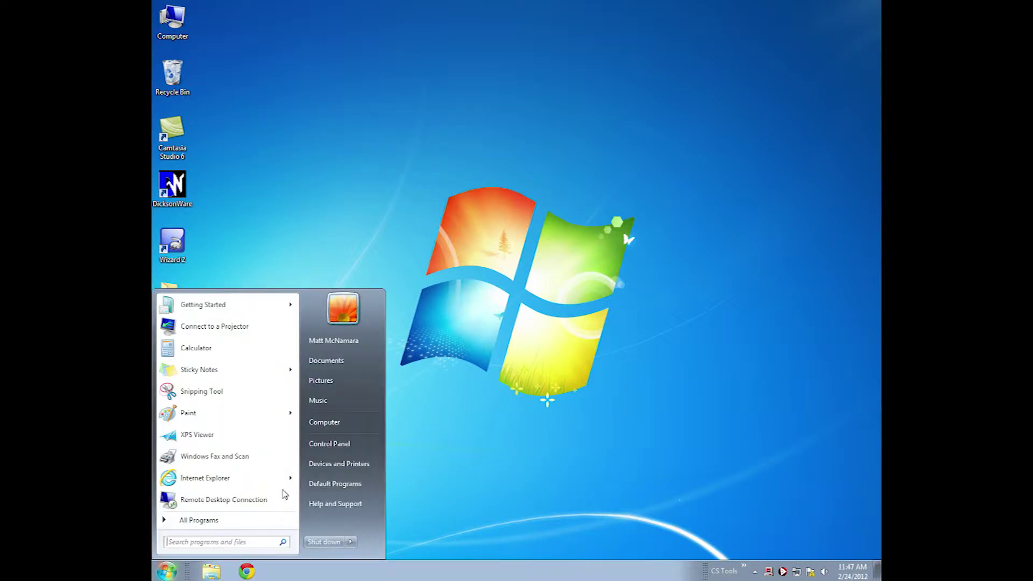
click(360, 442)
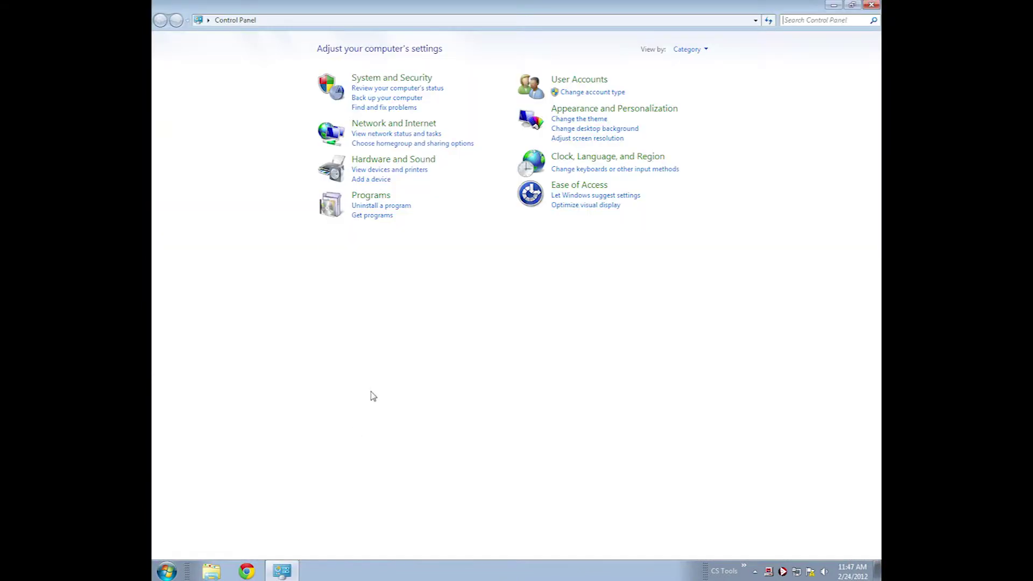
click(405, 127)
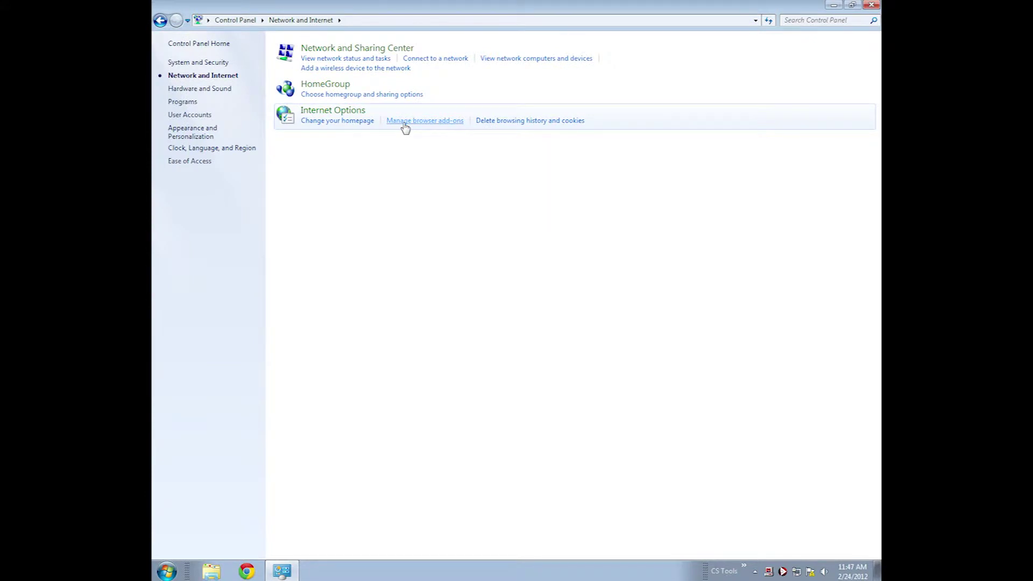
click(379, 52)
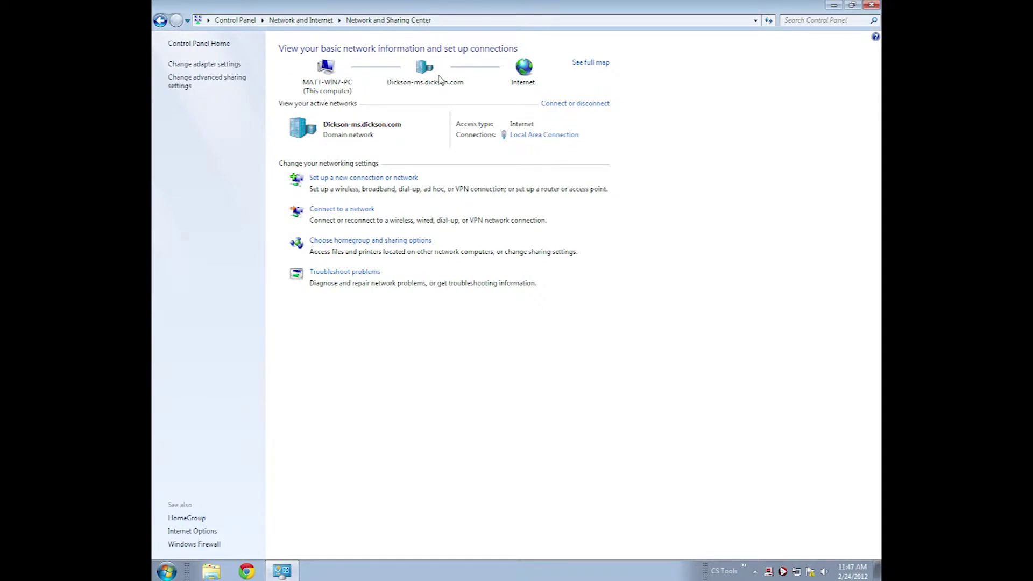
click(230, 65)
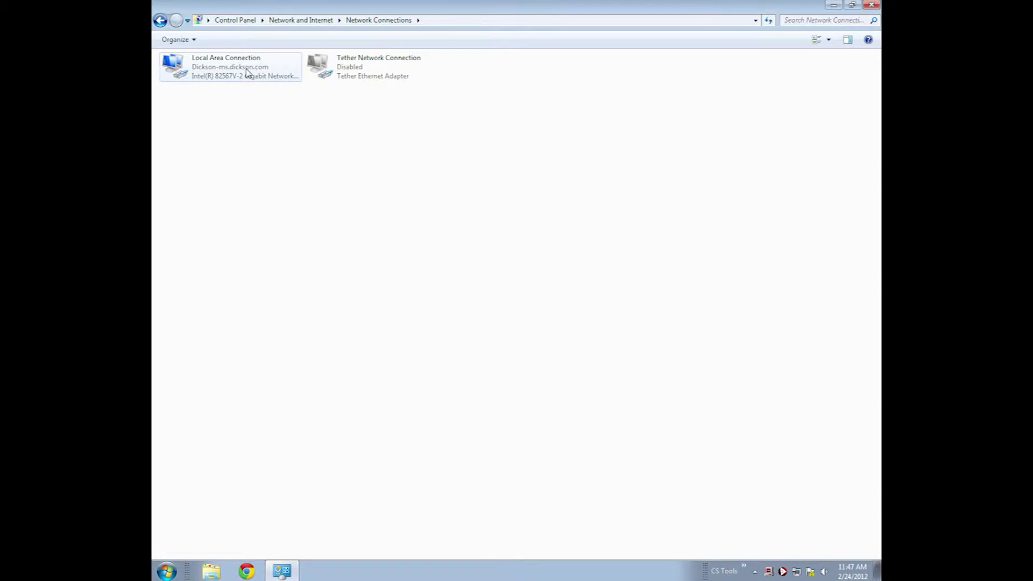
- Open the Local Area Connection's IPv4 properties and choose Use the following IP address
right_click(247, 72)
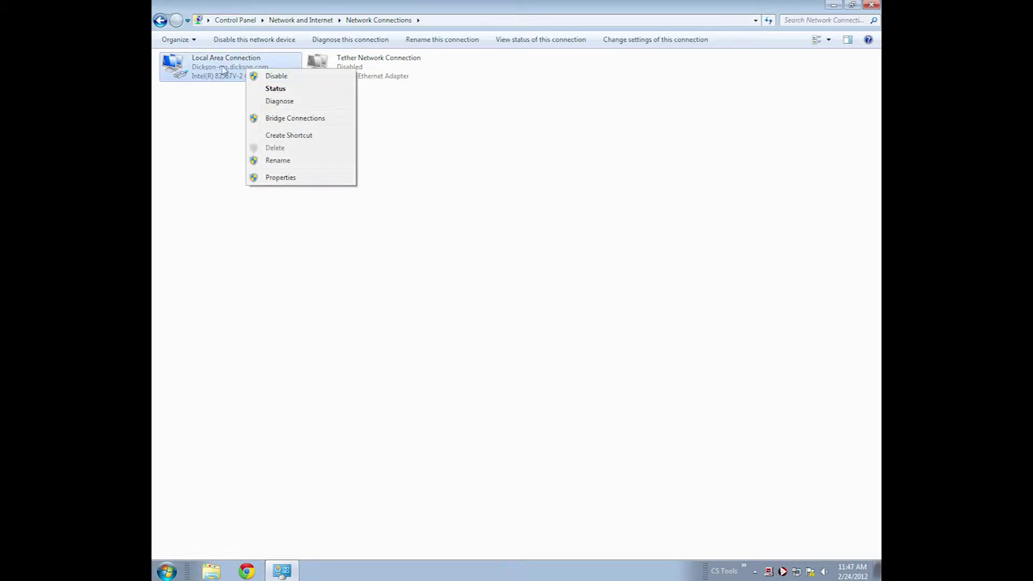
click(295, 181)
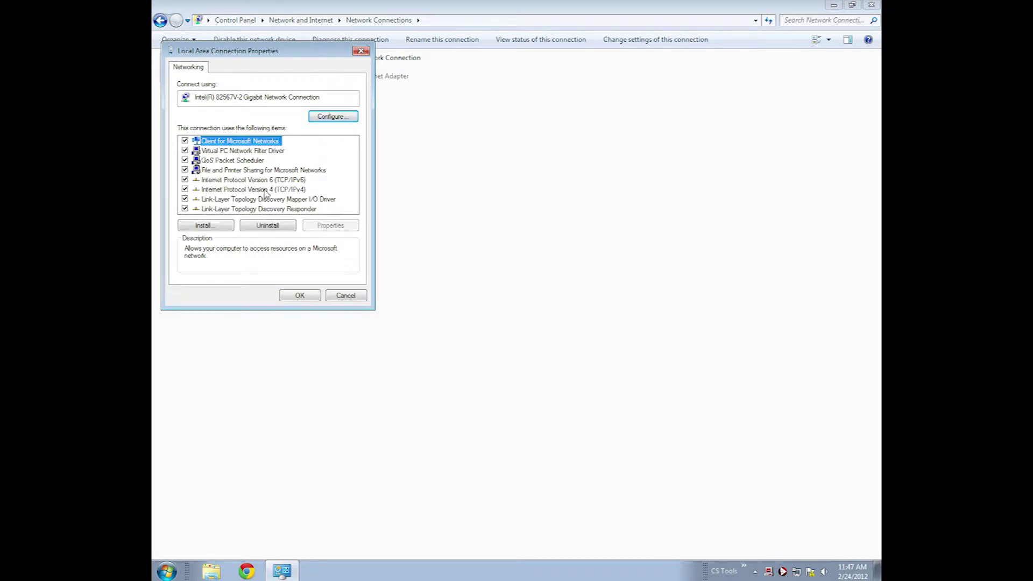
click(272, 190)
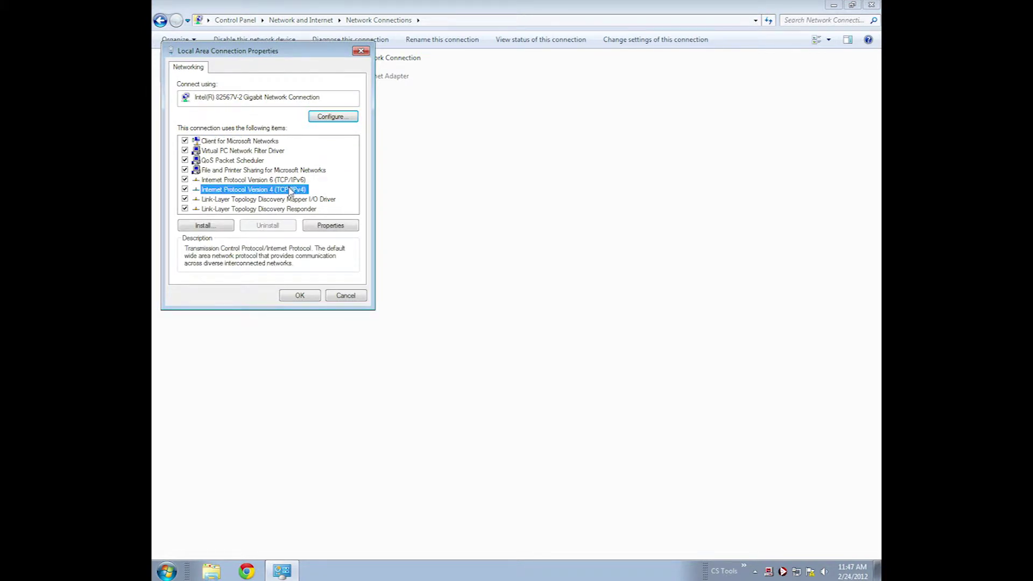
click(334, 229)
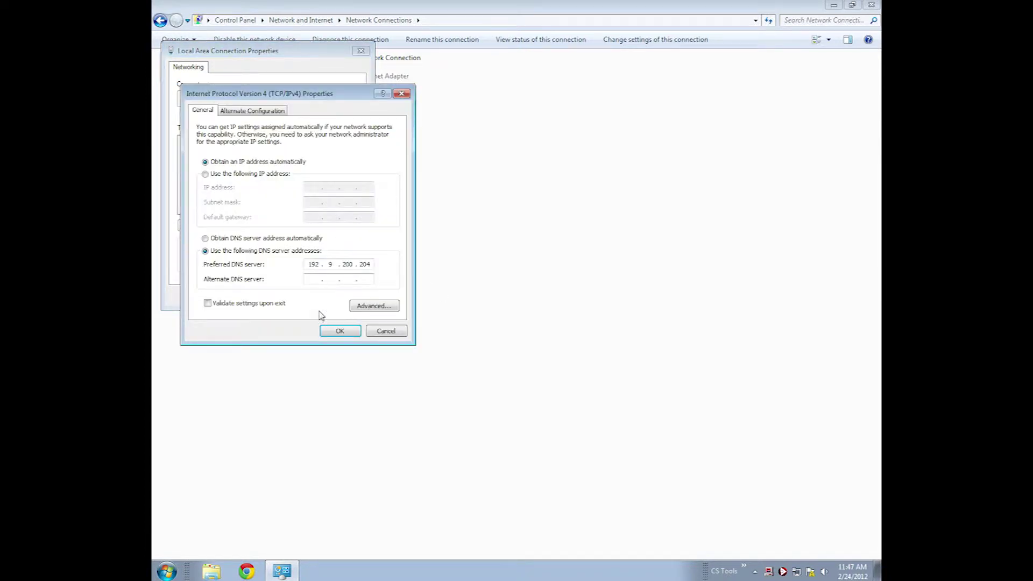
click(259, 175)
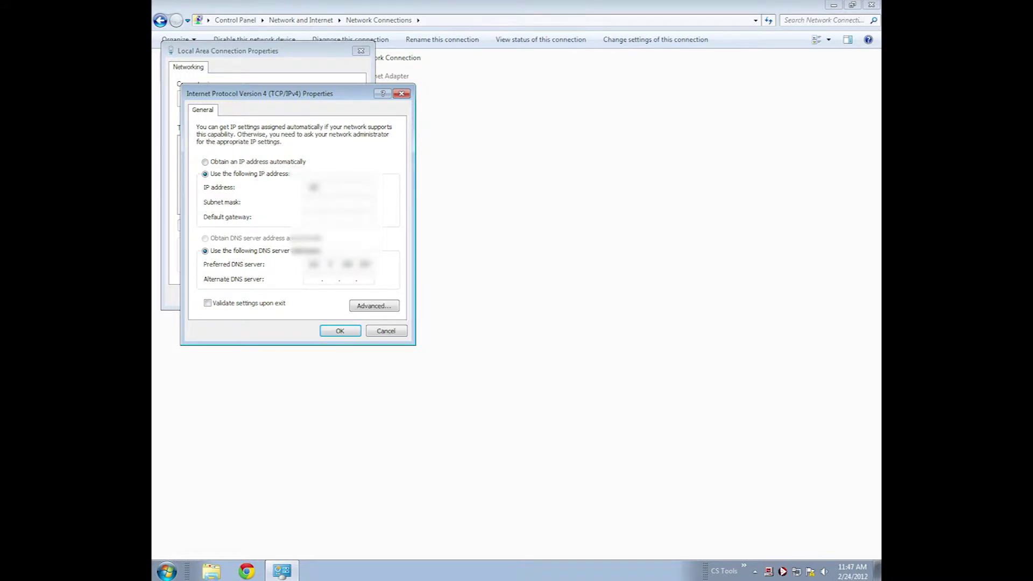
- Enter the static IP address, subnet mask and gateway, confirm, and close Network Connections
text(10)
key(Tab)
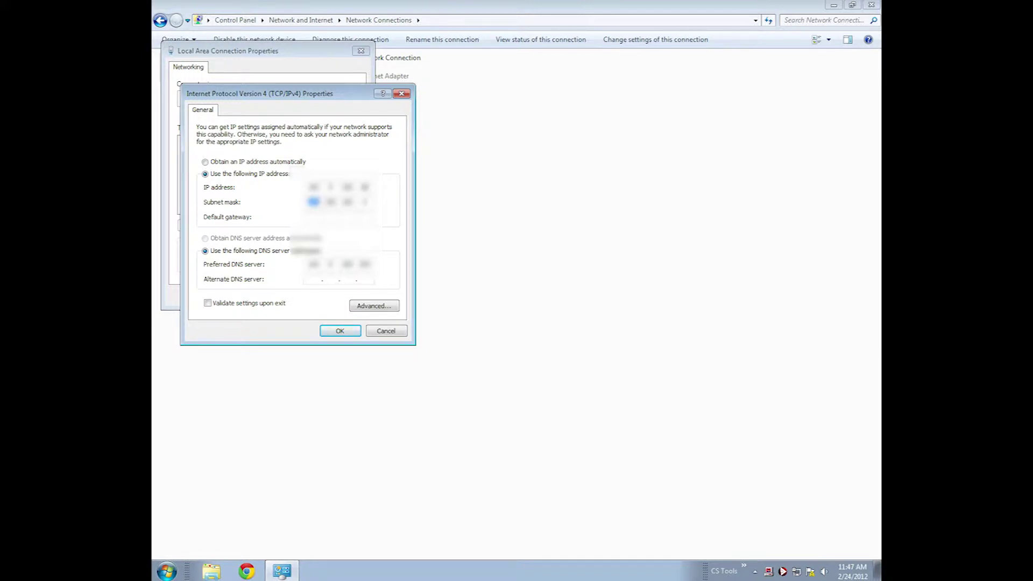
key(Tab)
text(101)
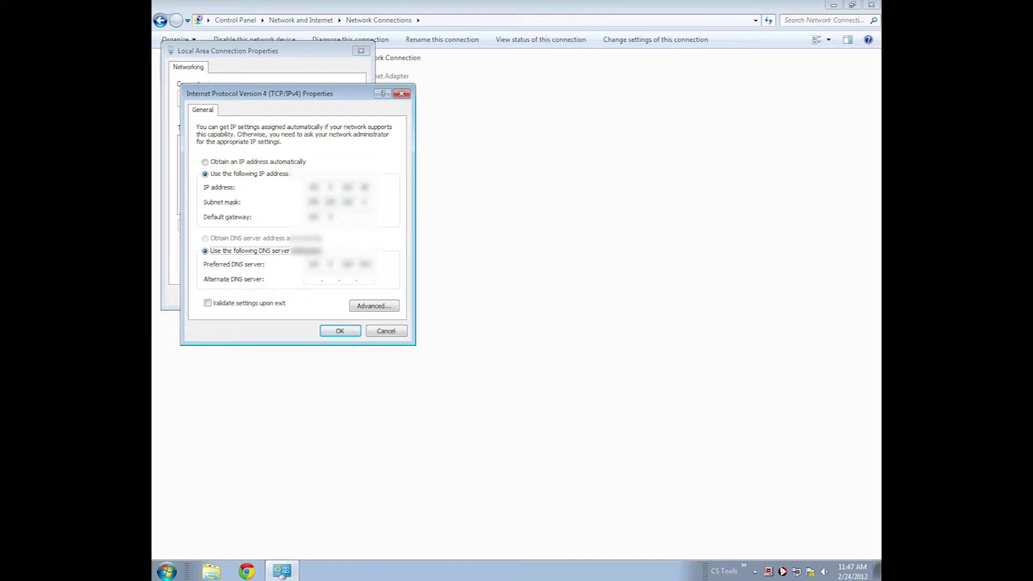
text(.10)
click(340, 330)
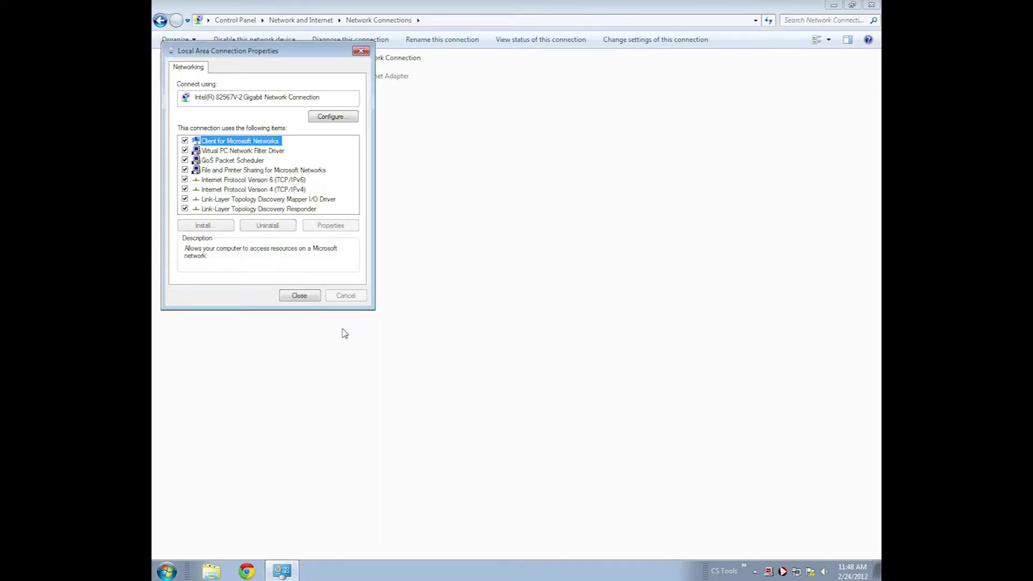
click(299, 295)
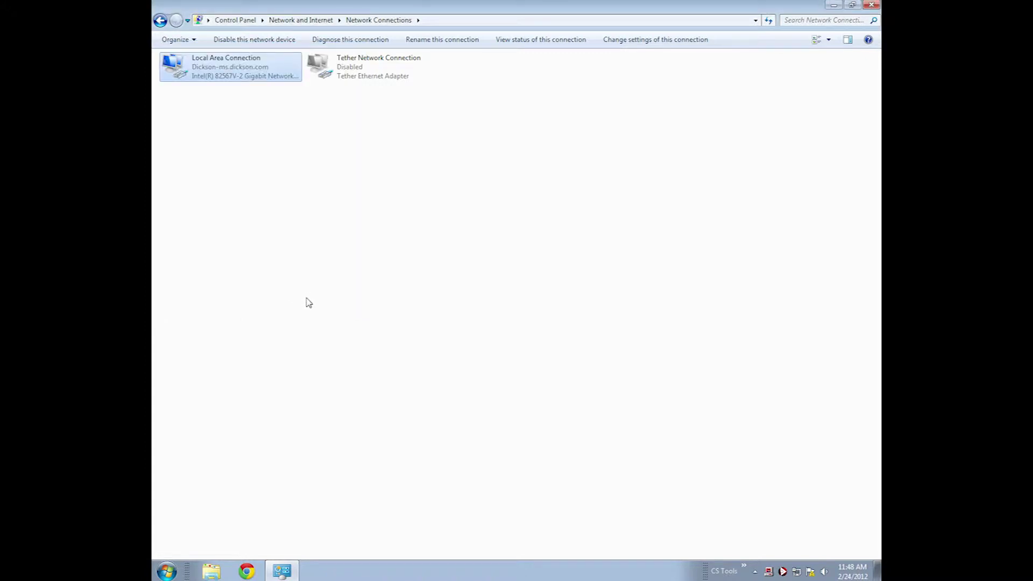
click(872, 5)
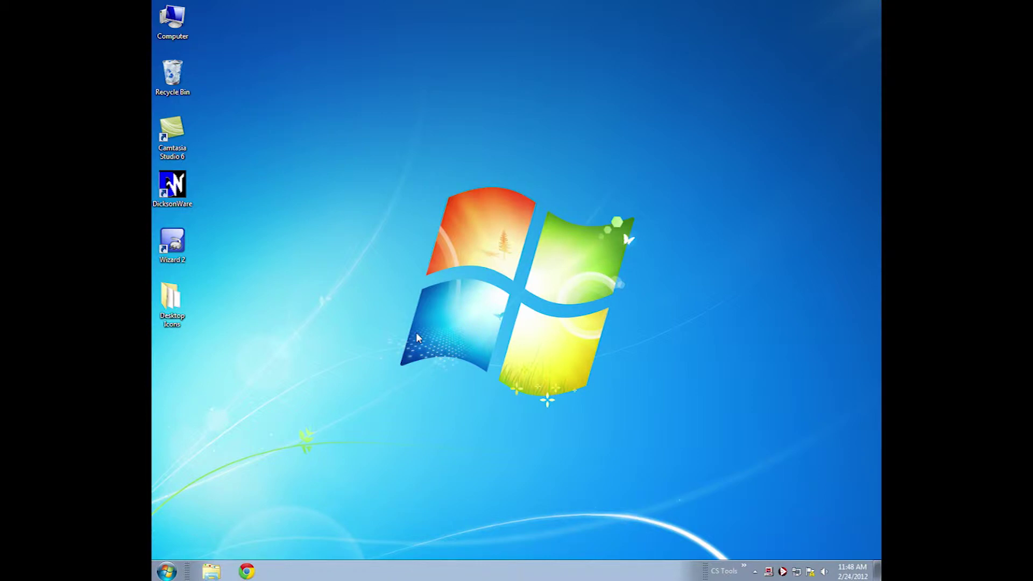
- Launch Wizard 2 maximized and browse the Structure, Devices and Loggers tabs
click(175, 242)
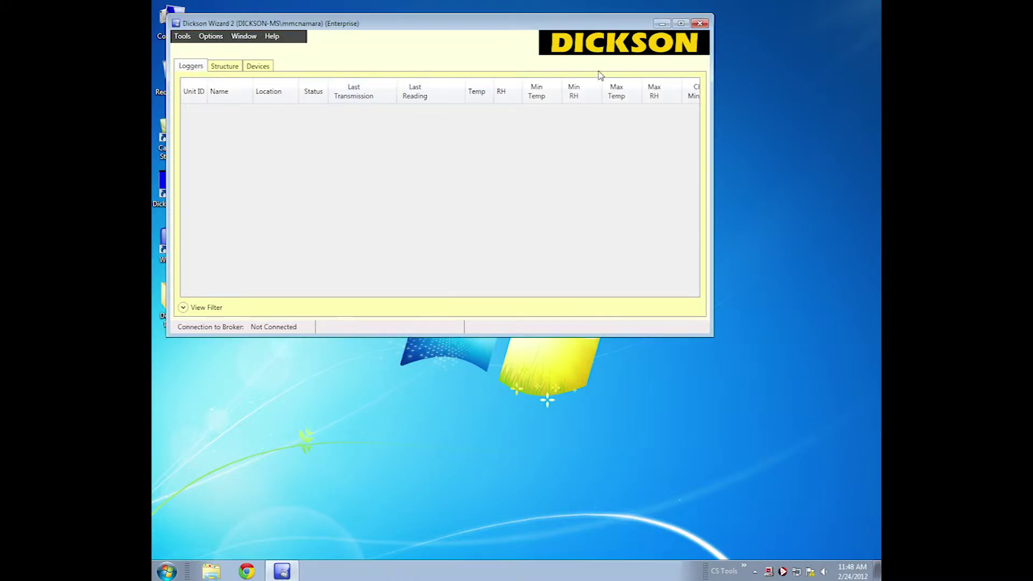
click(682, 24)
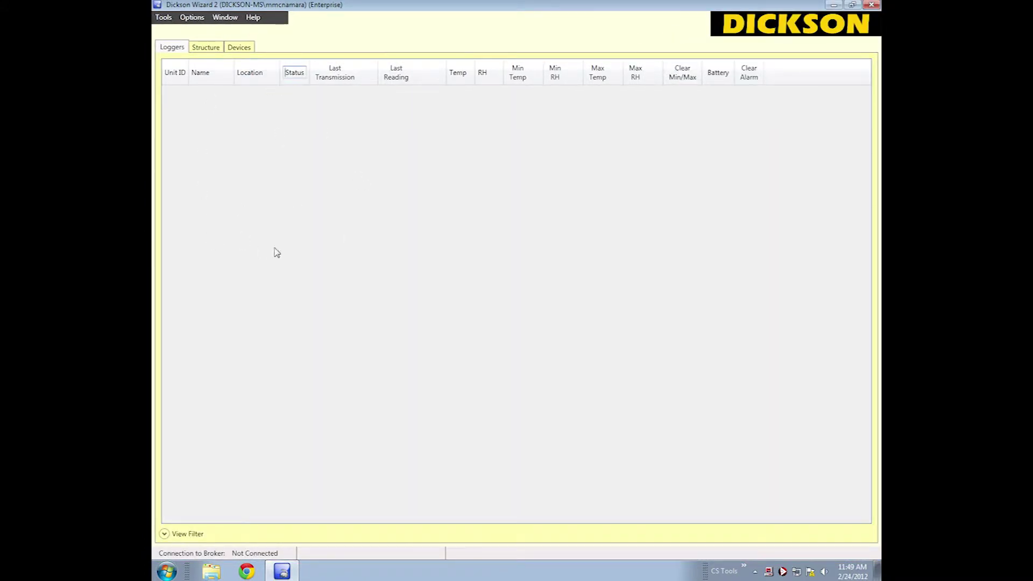
click(206, 49)
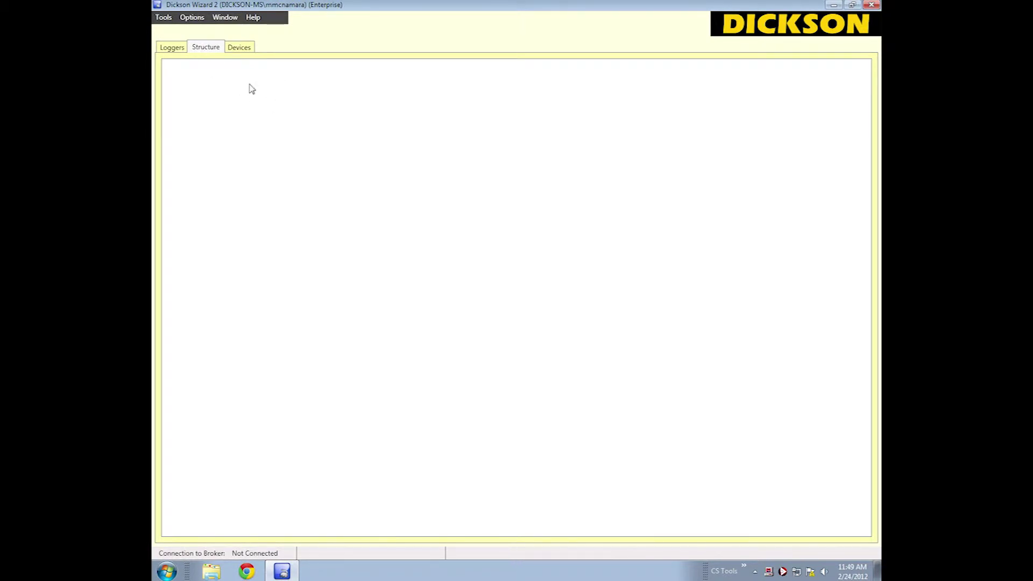
click(238, 49)
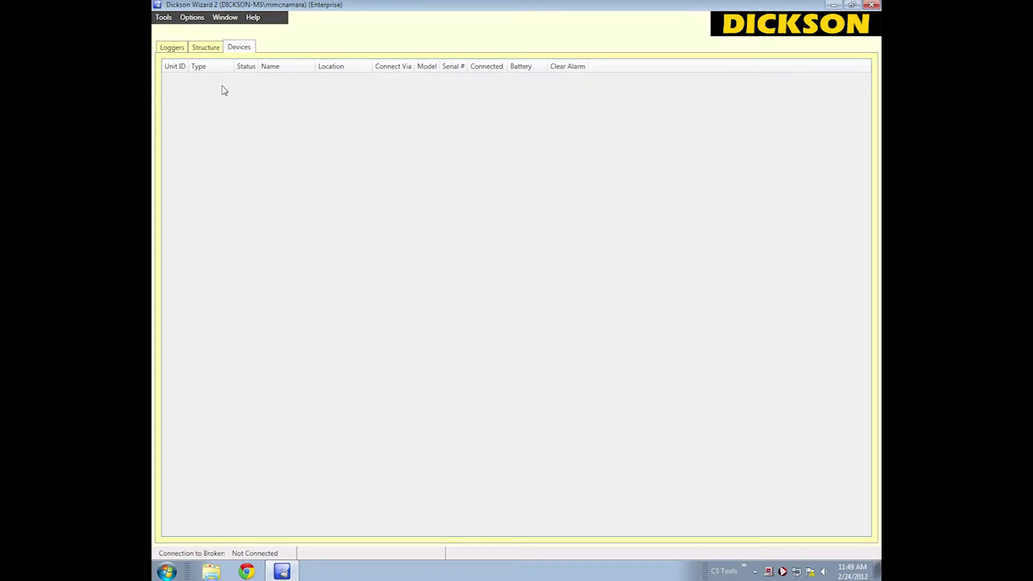
click(172, 49)
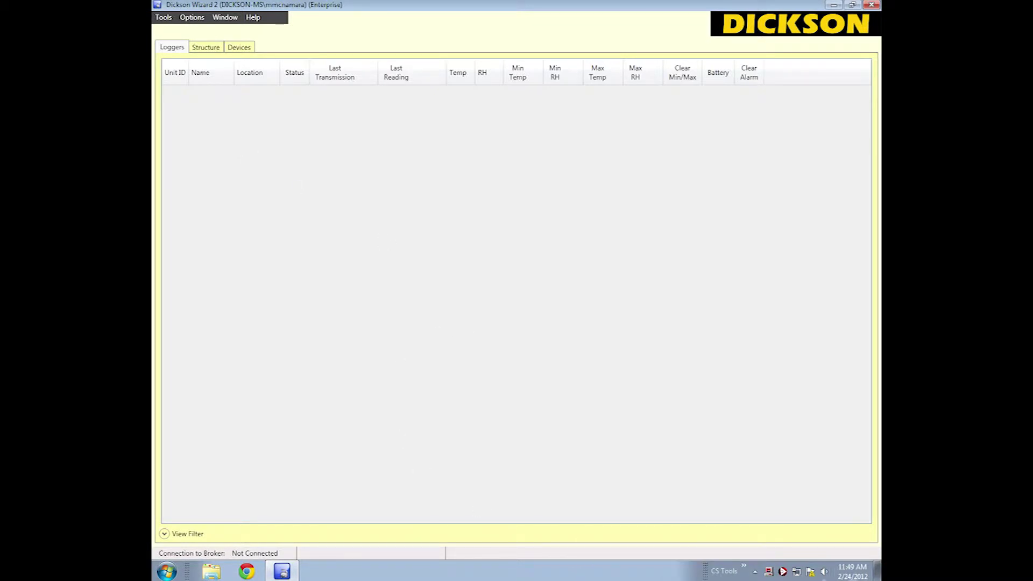
- Start the service from the tray's Wizard Broker Service Monitor and dismiss the USB balloon
right_click(768, 572)
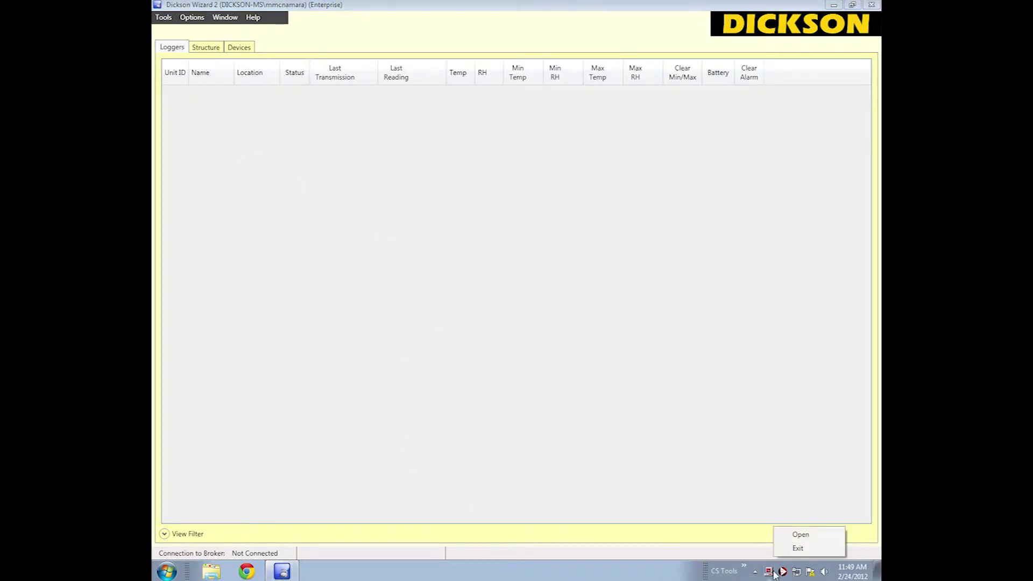
click(806, 537)
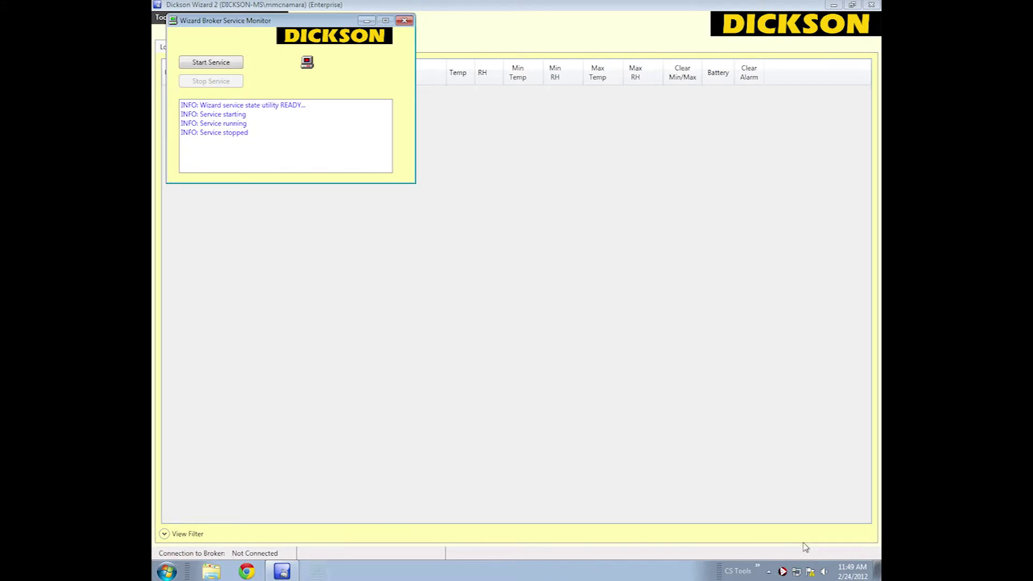
click(211, 63)
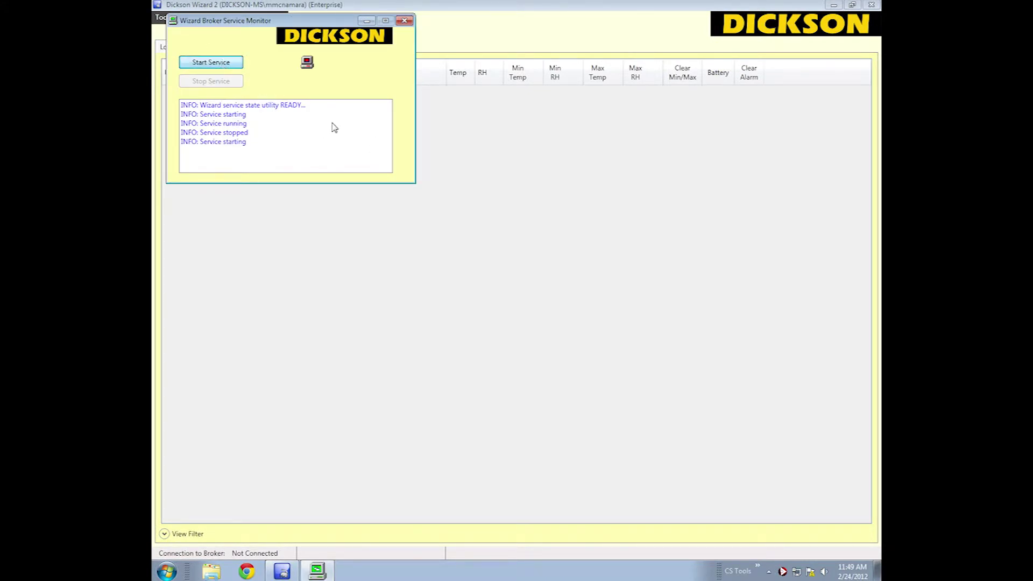
click(409, 22)
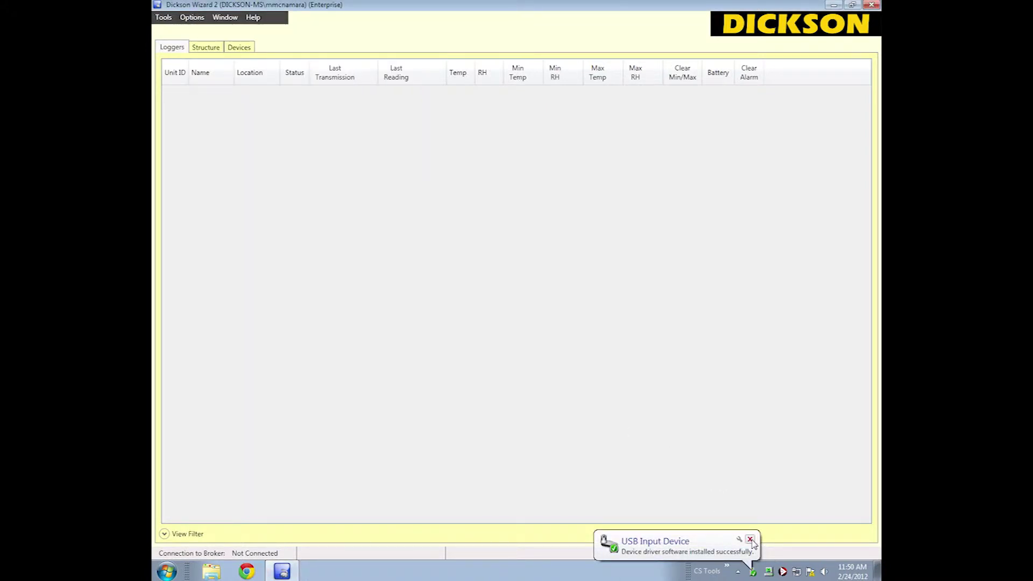
click(751, 539)
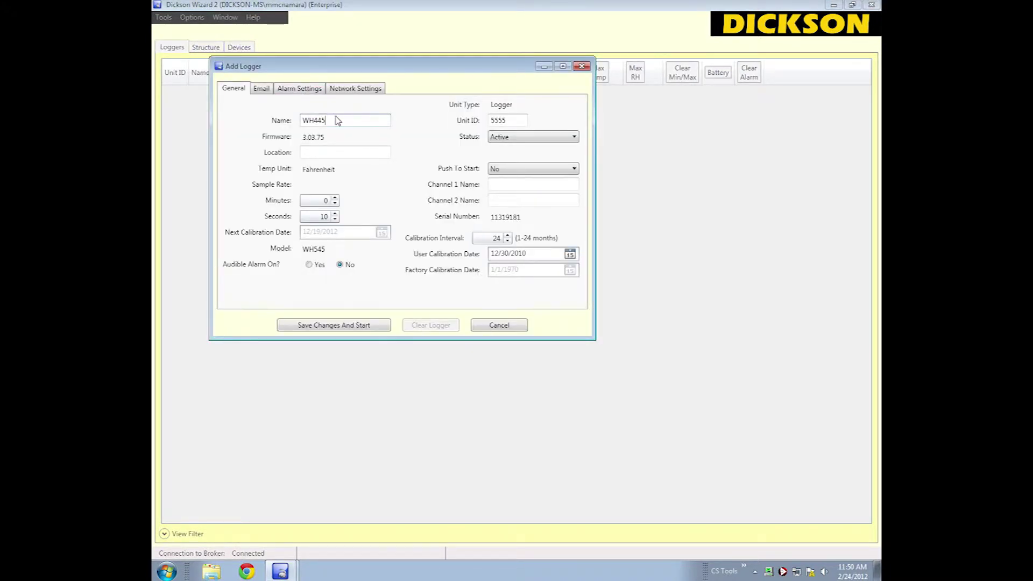
- Replace the default logger name WH445 with a custom Enet logger name
double_click(302, 121)
text(Matt's Enet Logger)
key(BackSpace)
click(348, 154)
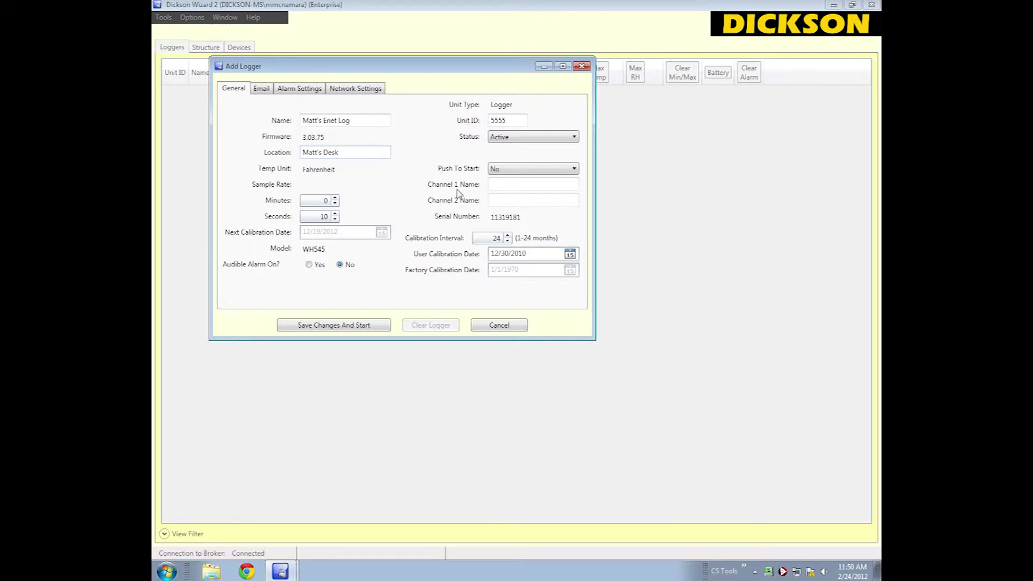
- Keep Status Active and Push To Start No, and name channel 1 Temperature
click(519, 120)
click(567, 139)
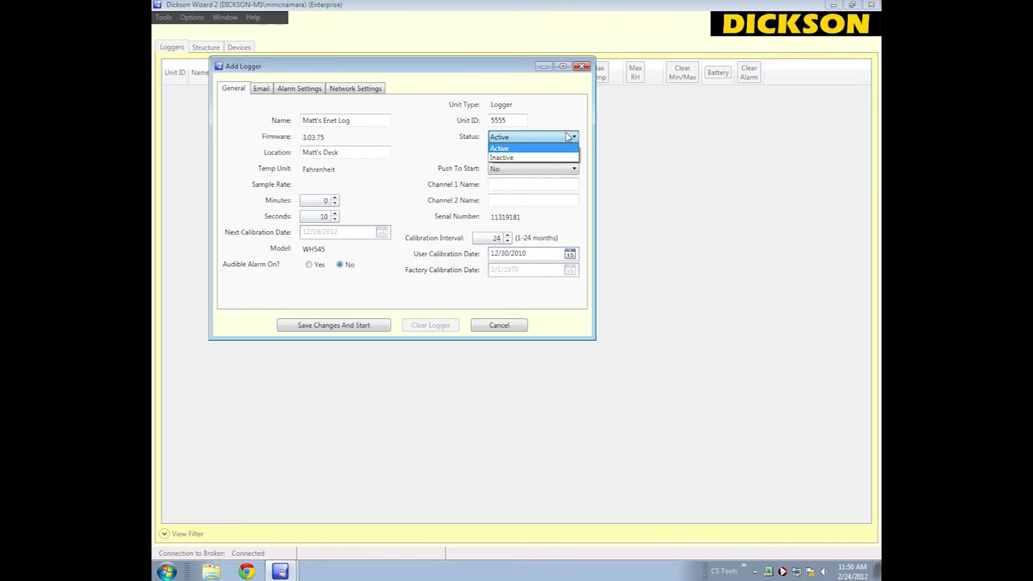
click(527, 149)
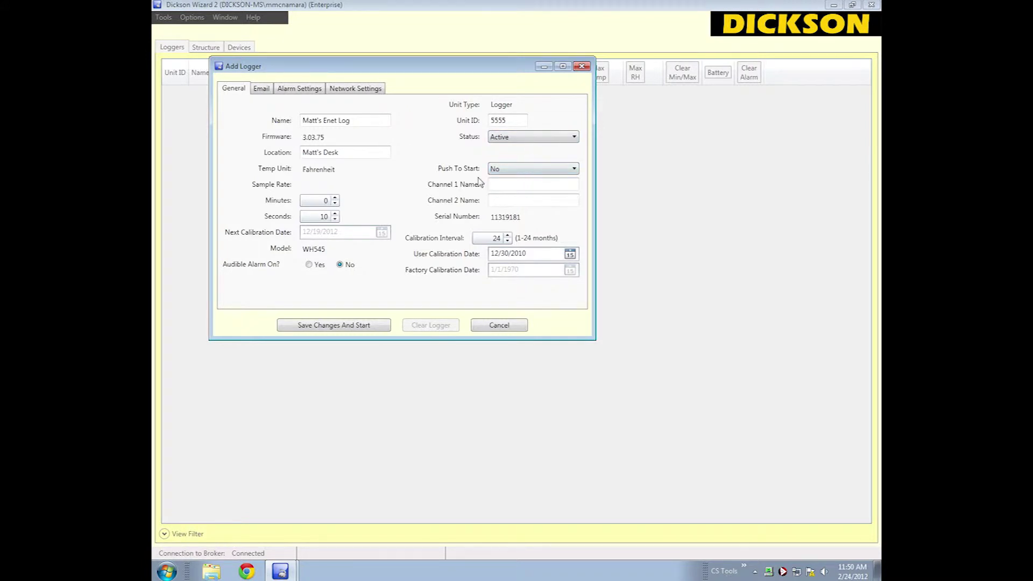
click(518, 170)
click(525, 169)
click(519, 184)
text(Temperature)
key(Tab)
- Leave Email/text Account 1 at <None> and bring up the Alarm Settings tab
click(262, 89)
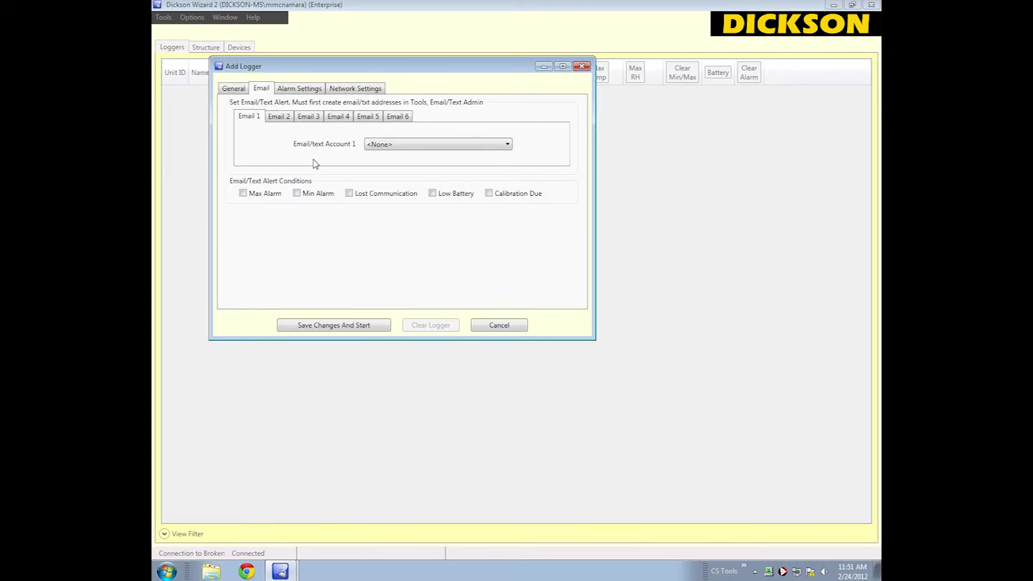
click(458, 146)
click(459, 145)
click(299, 90)
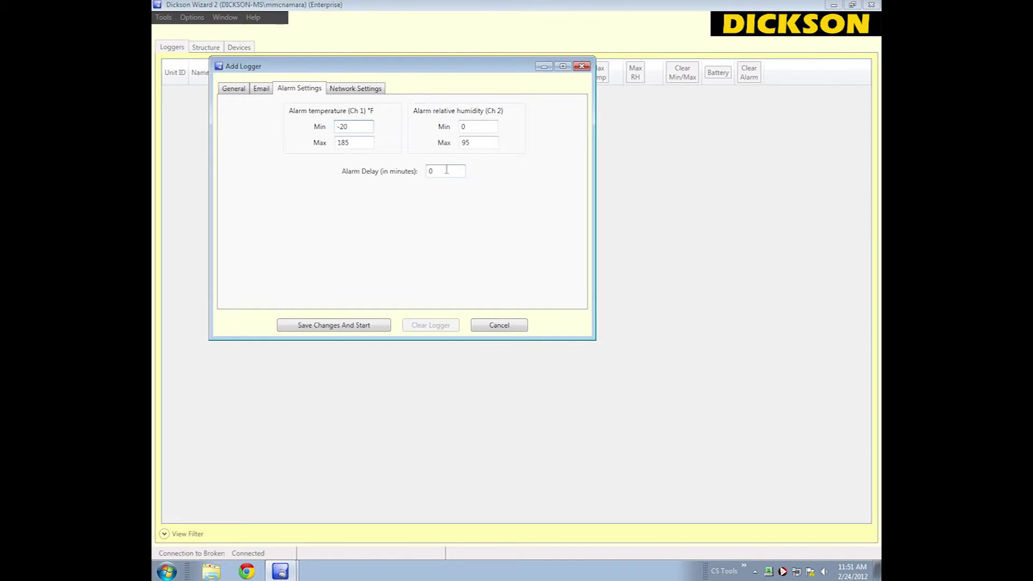
- Set logger 5555's target IP to 192.9.200.68, then save the settings and start logging
click(357, 89)
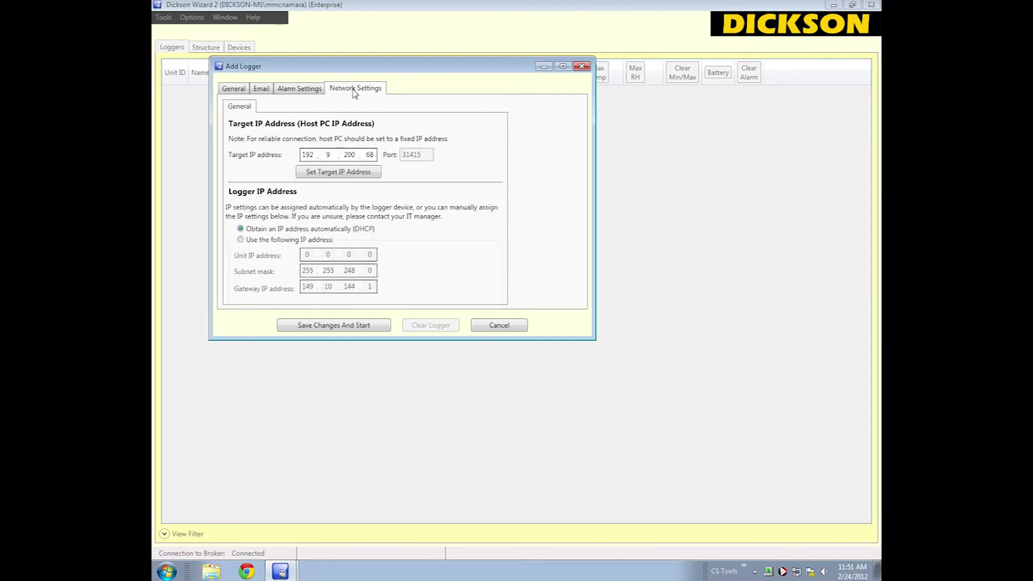
click(355, 173)
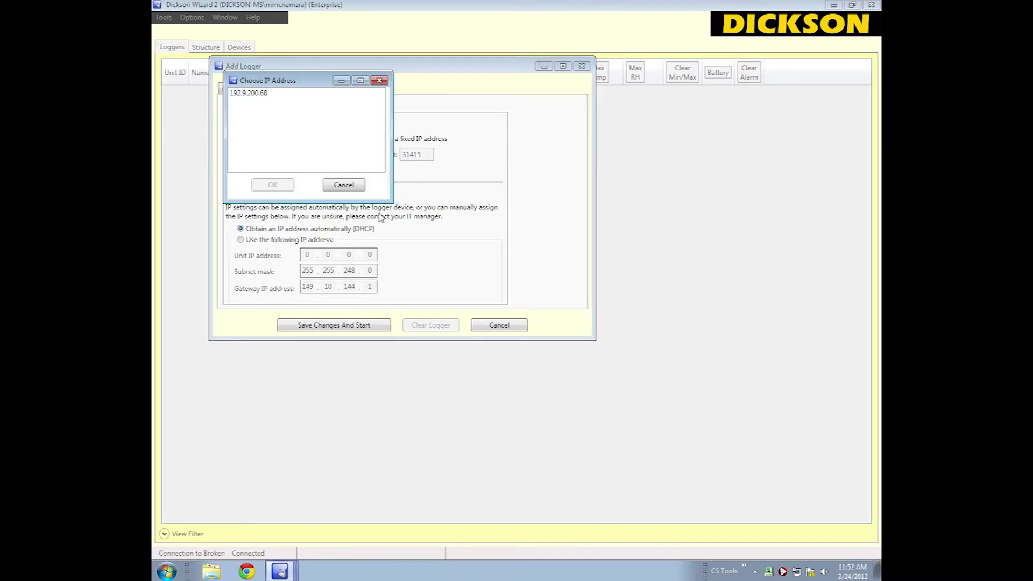
click(256, 94)
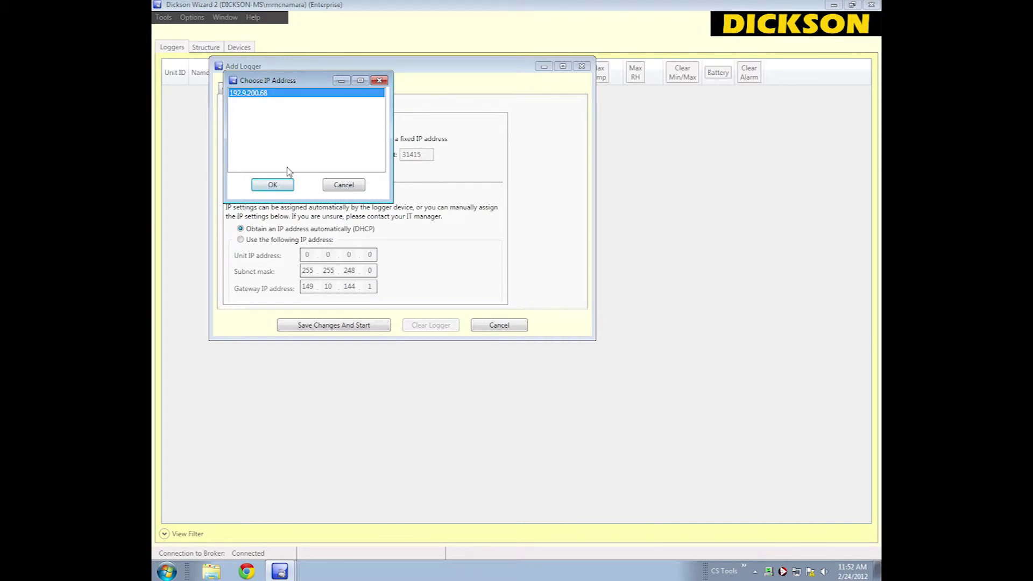
click(273, 185)
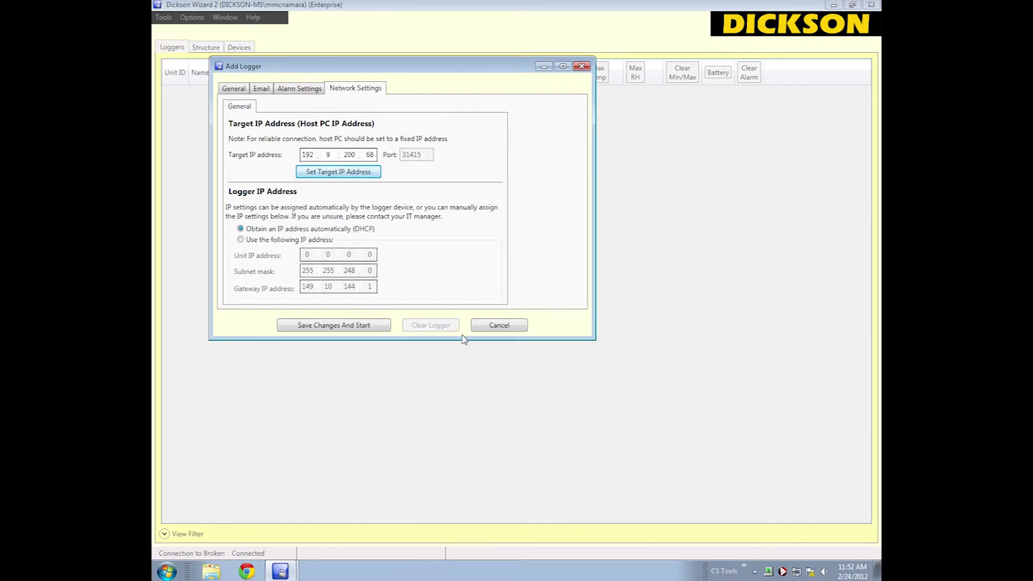
click(368, 327)
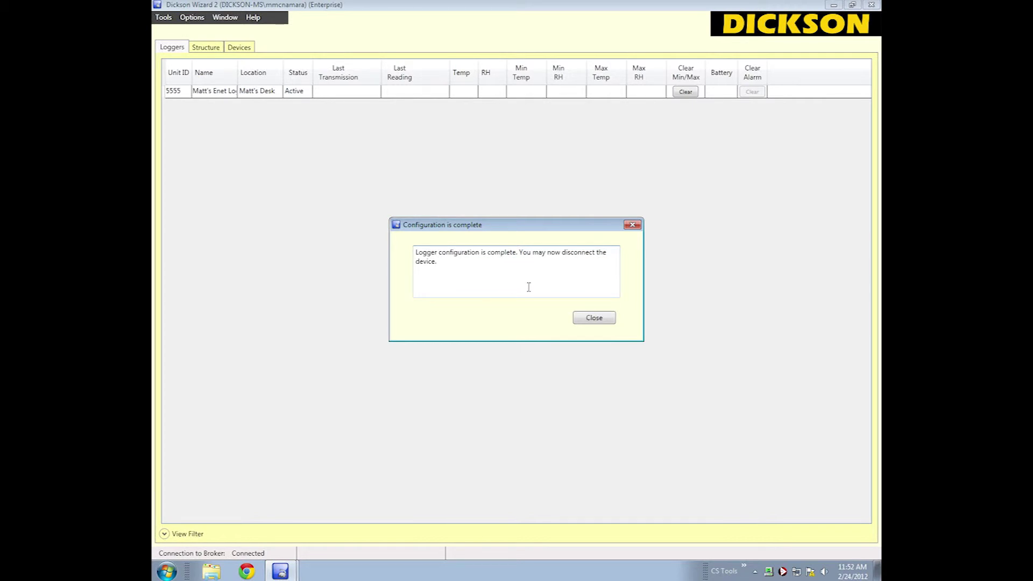
click(595, 318)
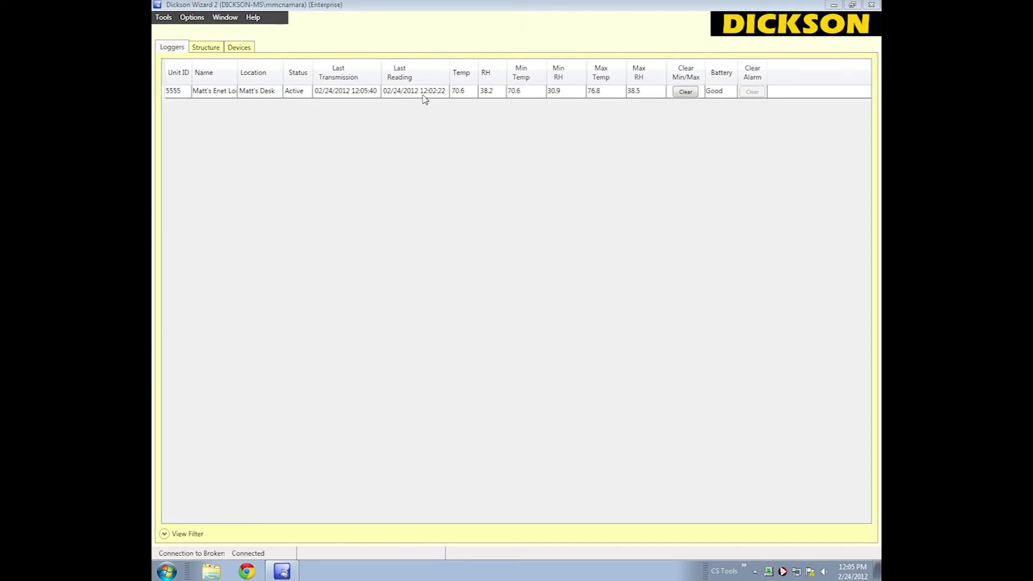
- Open the Live Graph for logger 5555 from its right-click menu
right_click(361, 96)
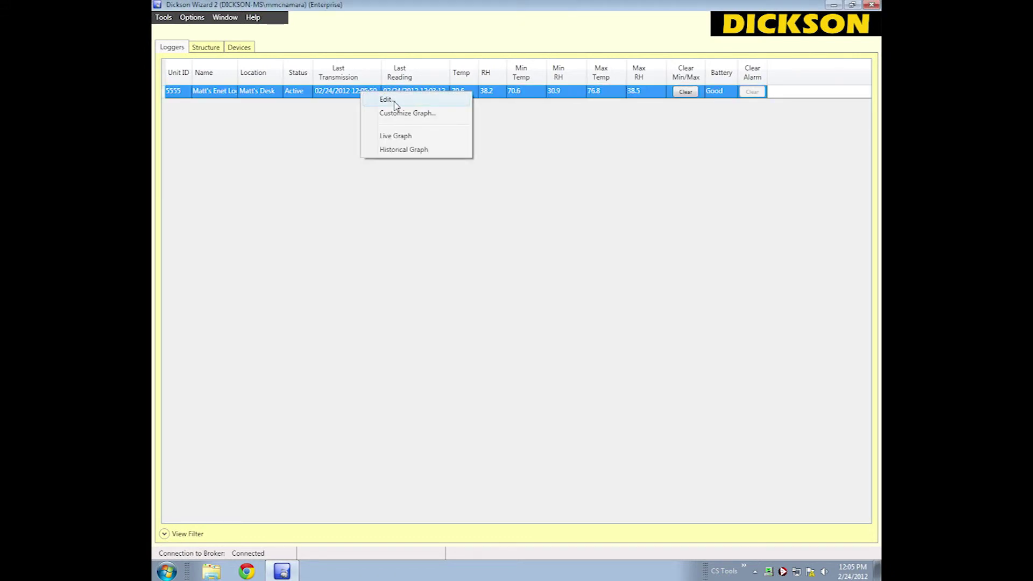
click(332, 102)
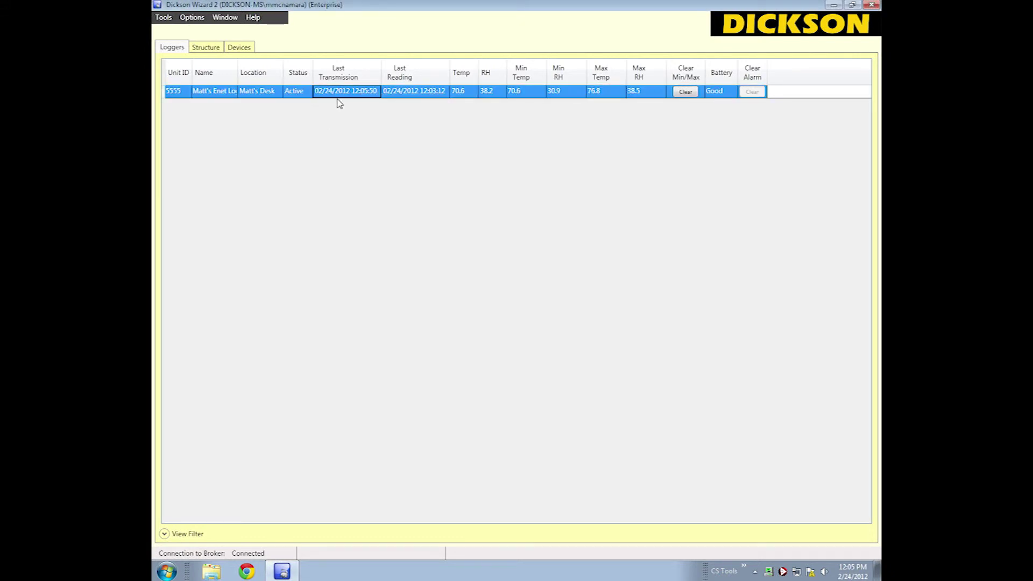
right_click(336, 94)
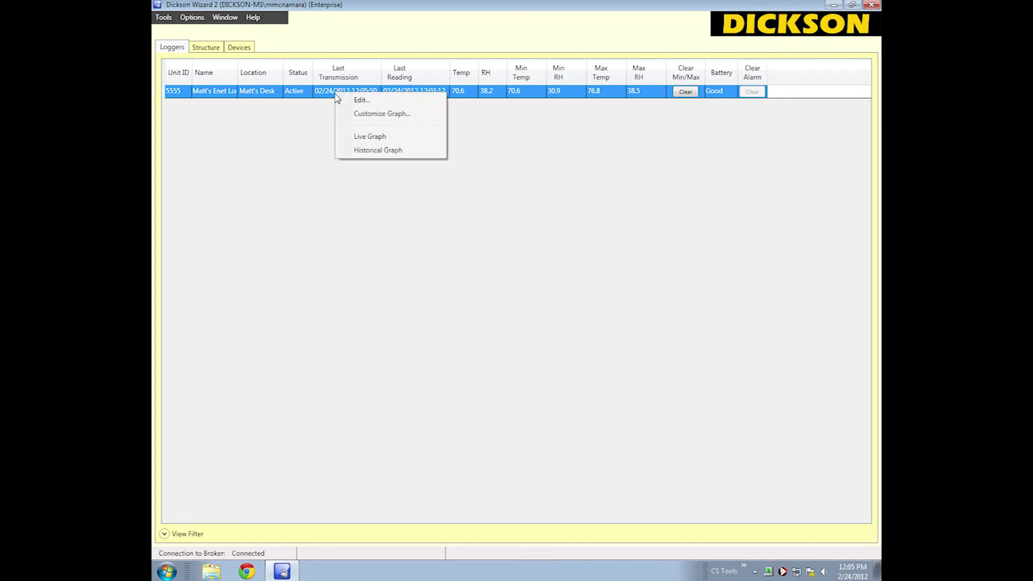
click(380, 137)
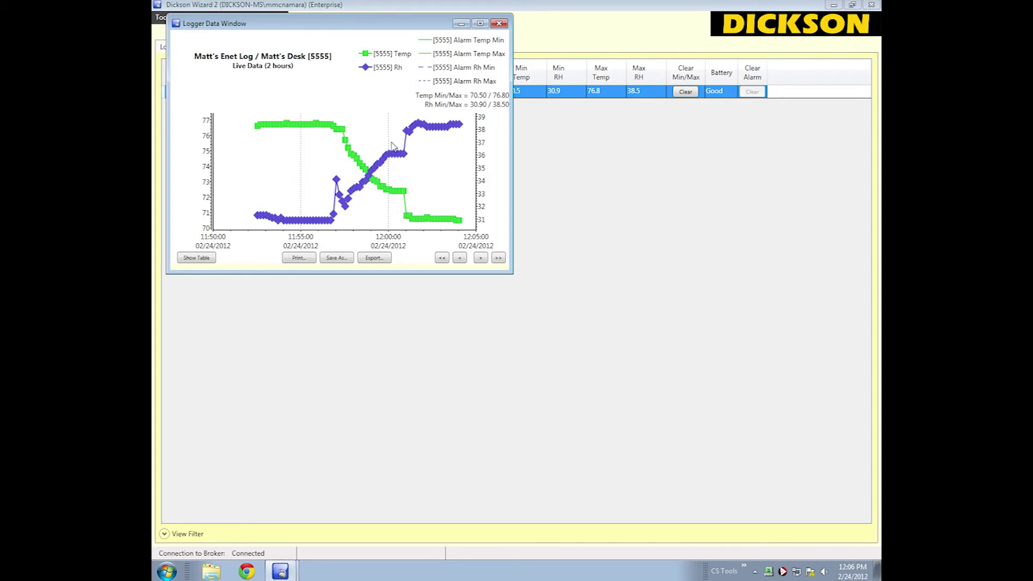
- Maximize the Logger Data Window, scroll through the readings table, then return to the graph
click(481, 24)
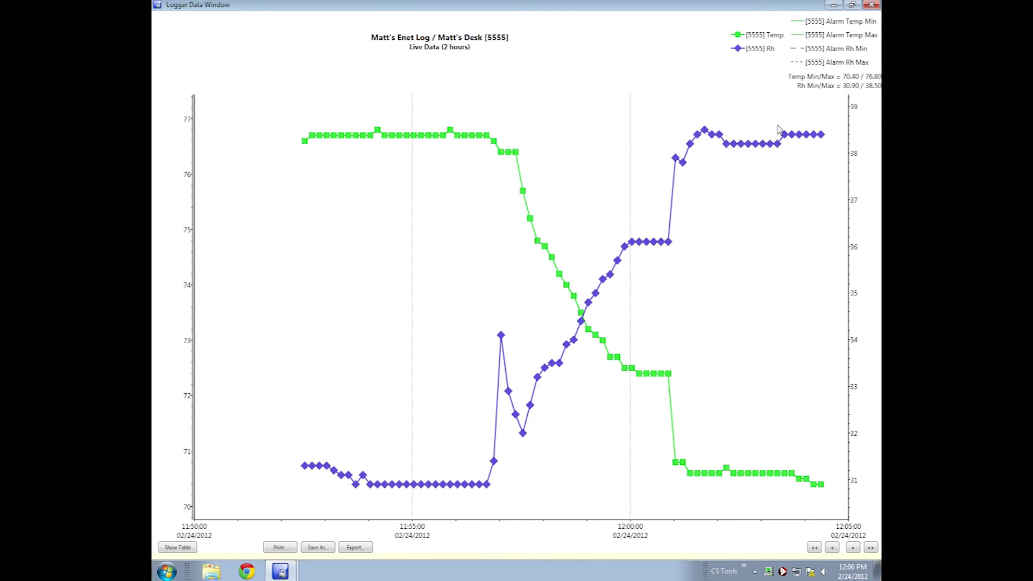
mouse_move(781, 148)
mouse_move(756, 481)
click(178, 547)
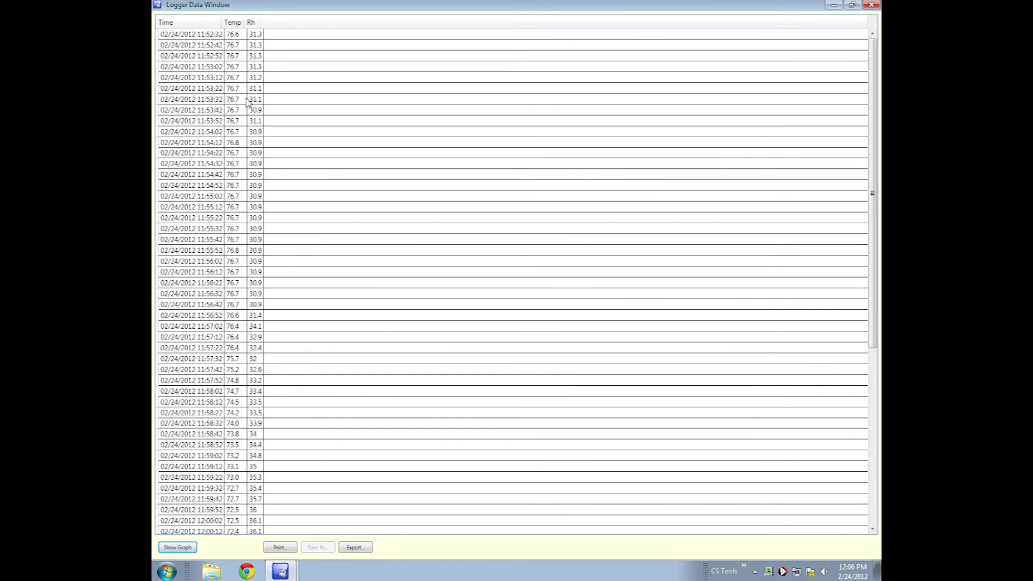
scroll(249, 102, down, 9)
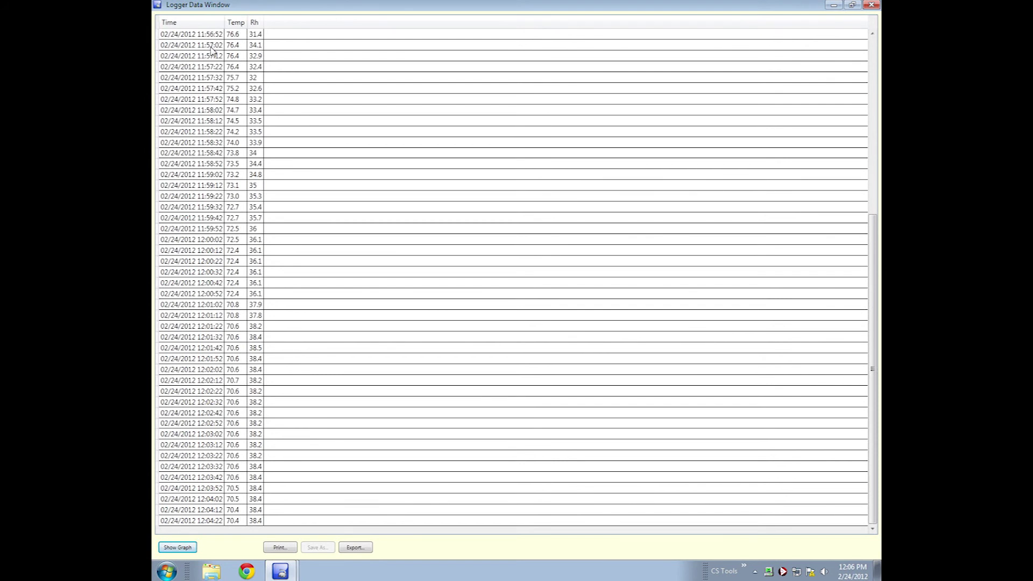
click(187, 548)
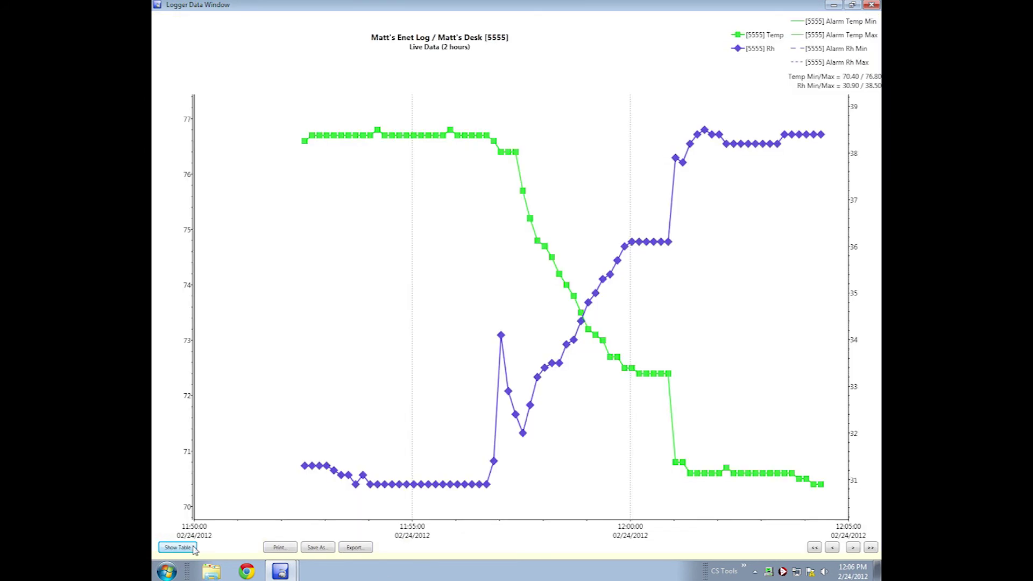
- Look at the Print options and the Save As image formats (GIF), cancelling both
click(287, 549)
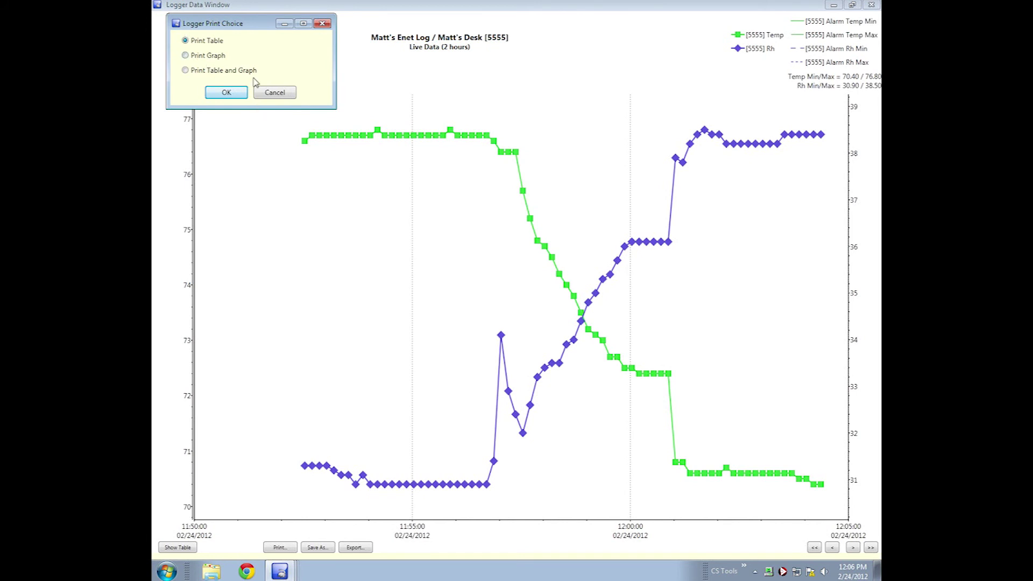
click(272, 93)
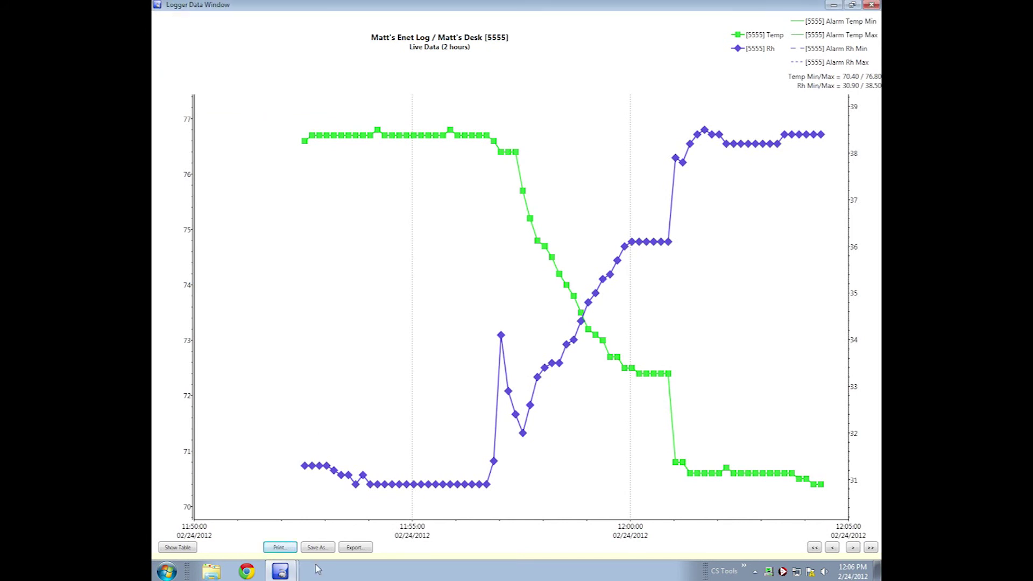
click(319, 547)
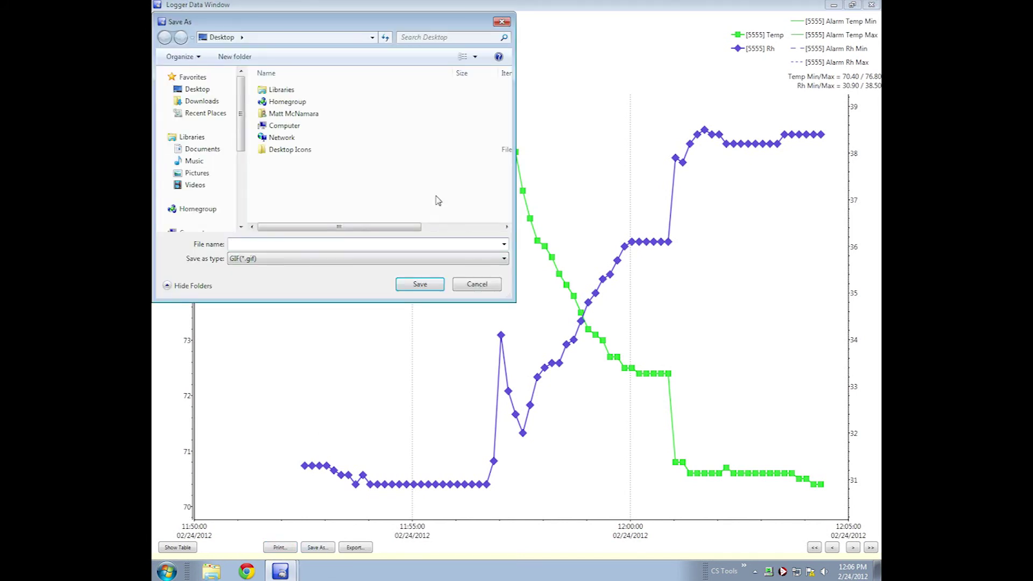
click(384, 259)
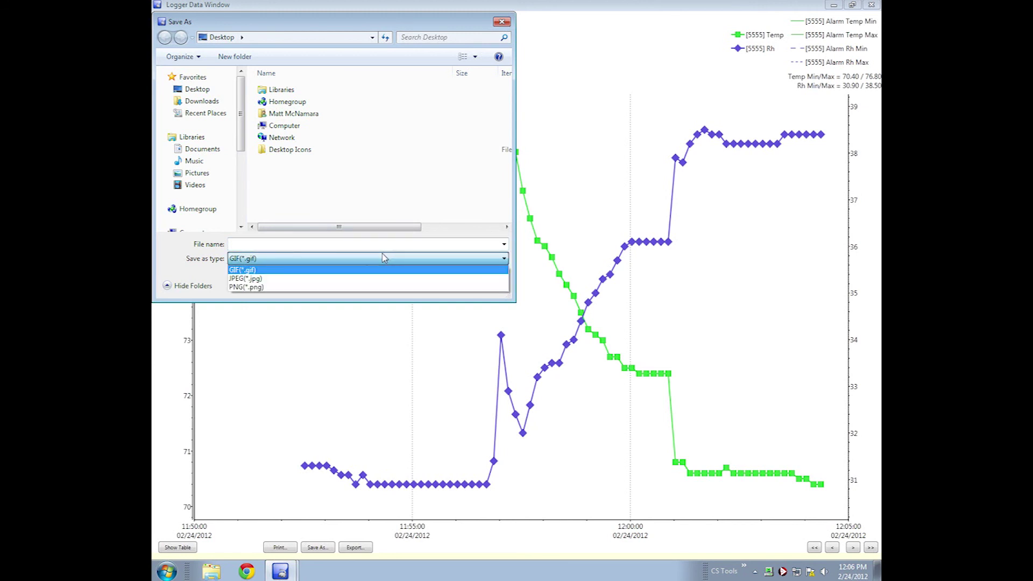
click(385, 269)
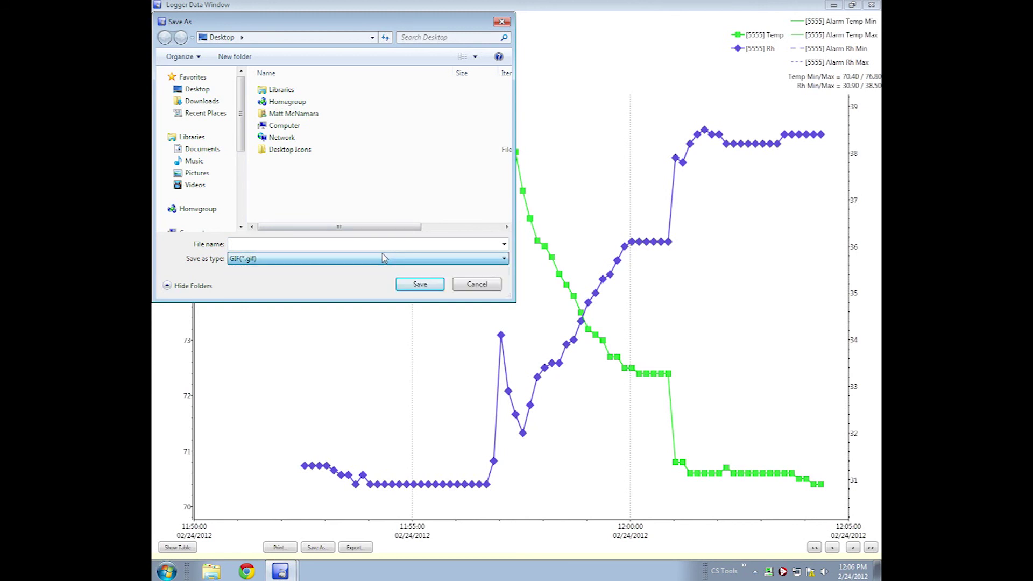
click(476, 288)
- Check the Excel .xlsx export formats without exporting, then close the Logger Data Window
click(368, 549)
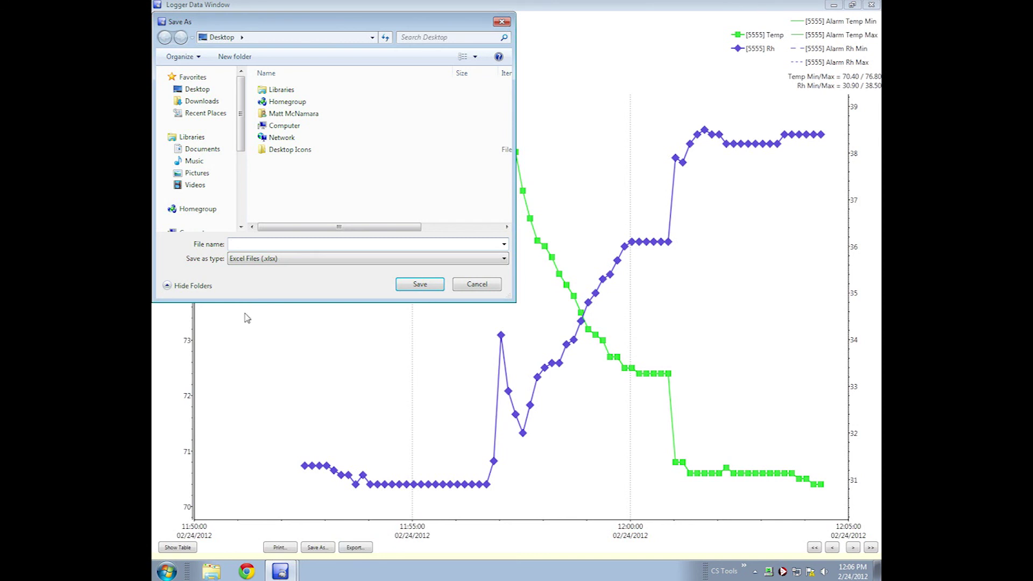
click(299, 263)
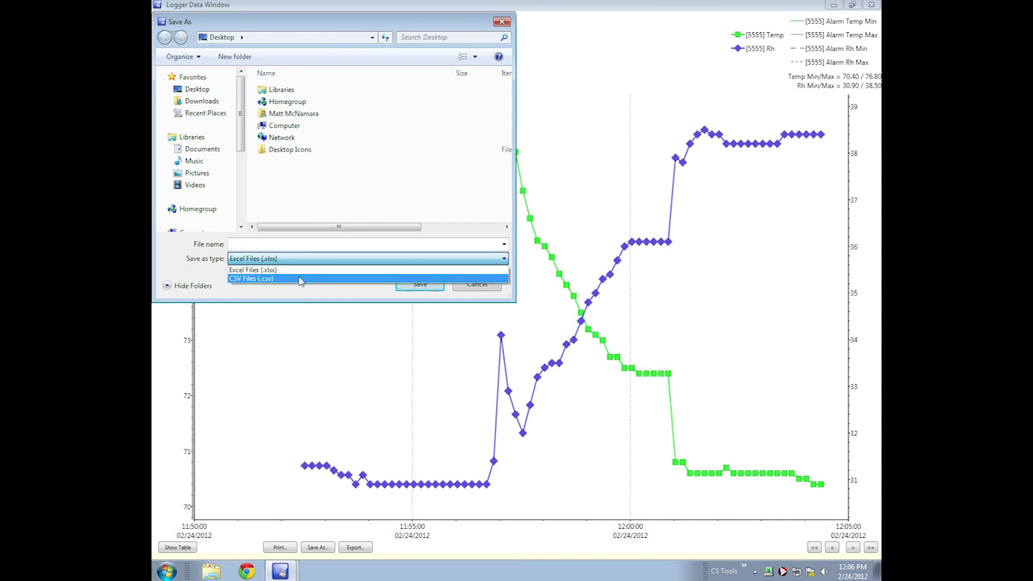
click(313, 260)
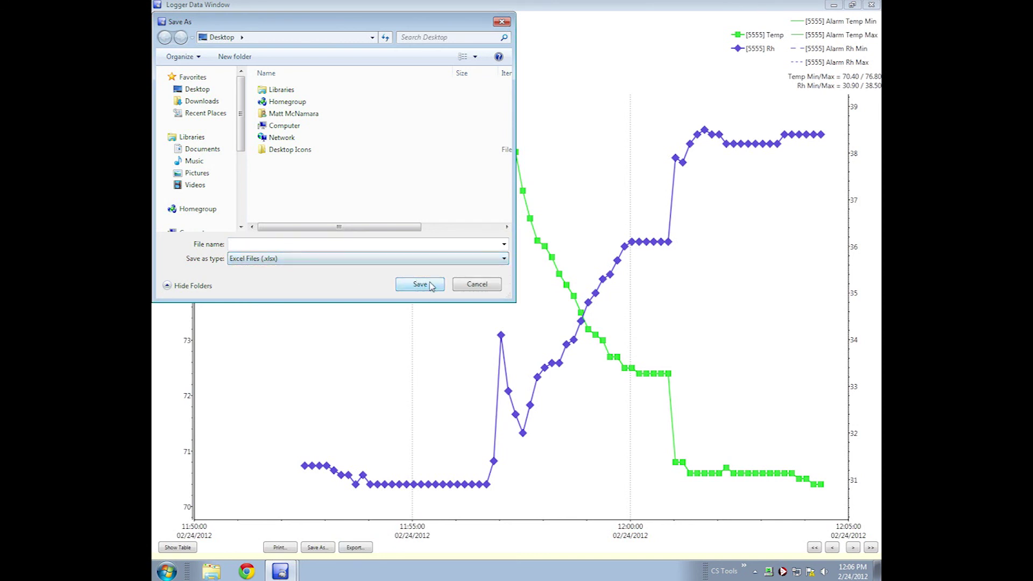
click(477, 285)
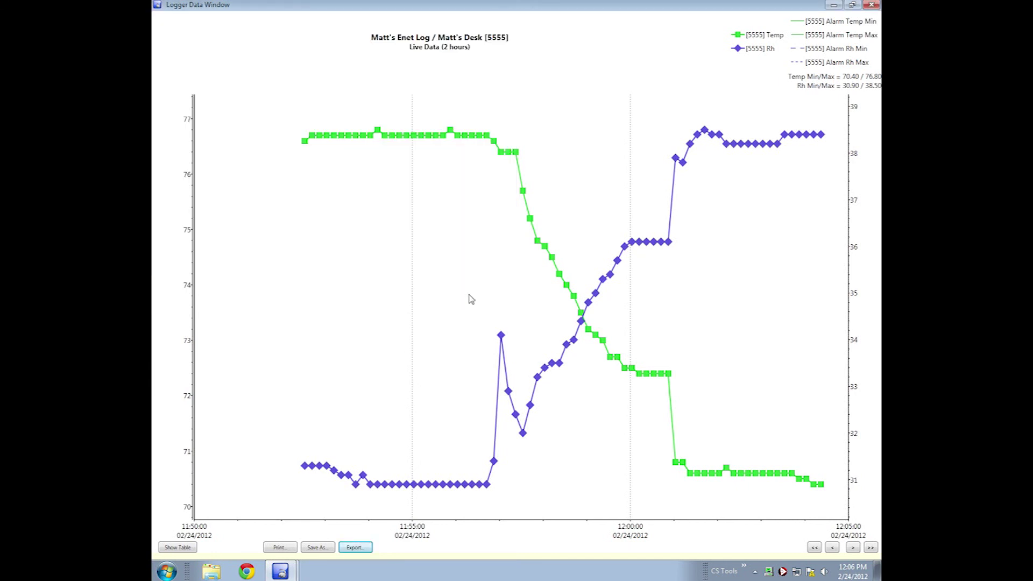
click(872, 5)
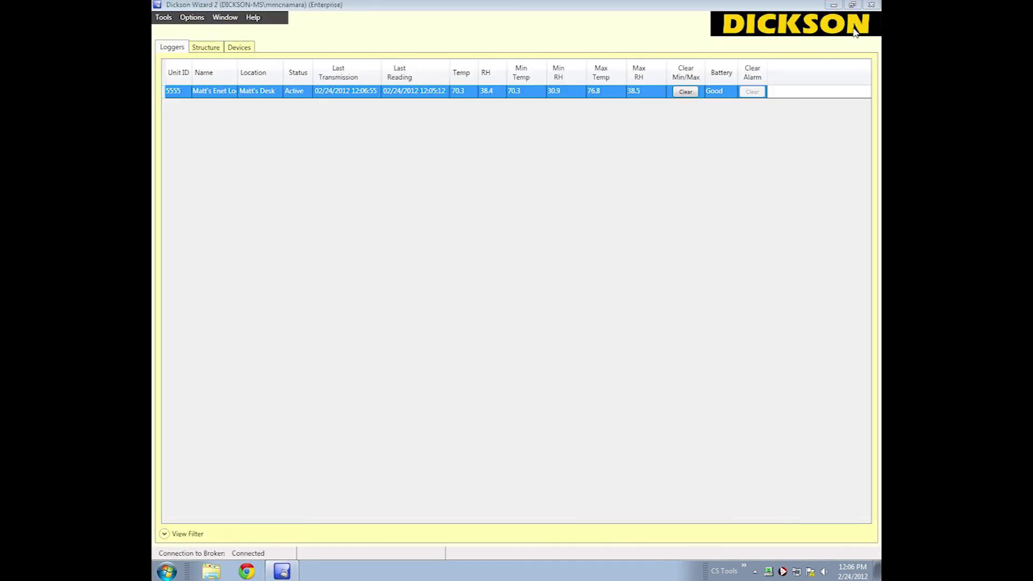